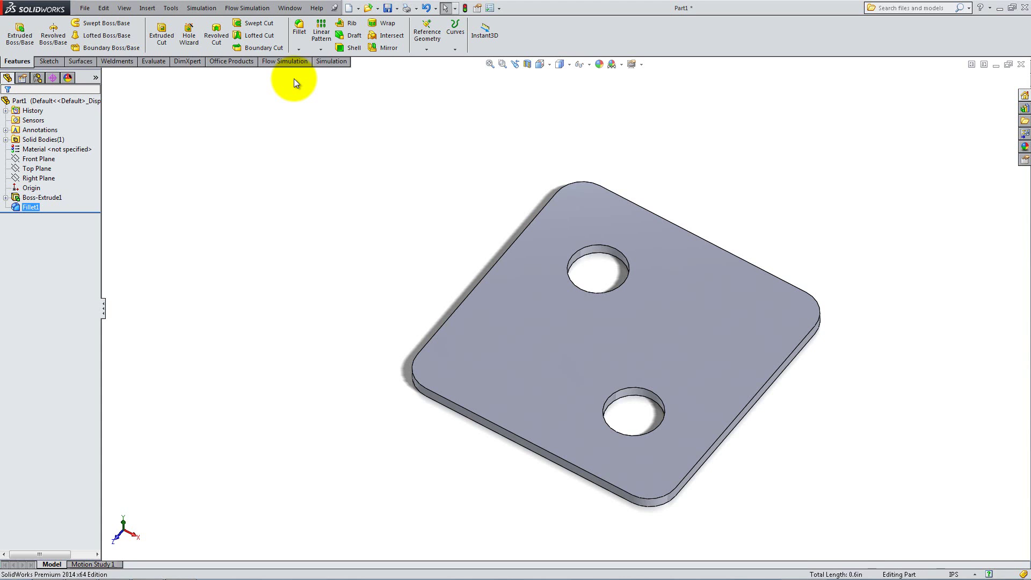
- Check in the add-ins list that SolidWorks Simulation is active and set to load at start-up
{"action": "left_click", "coordinate": [327, 65]}
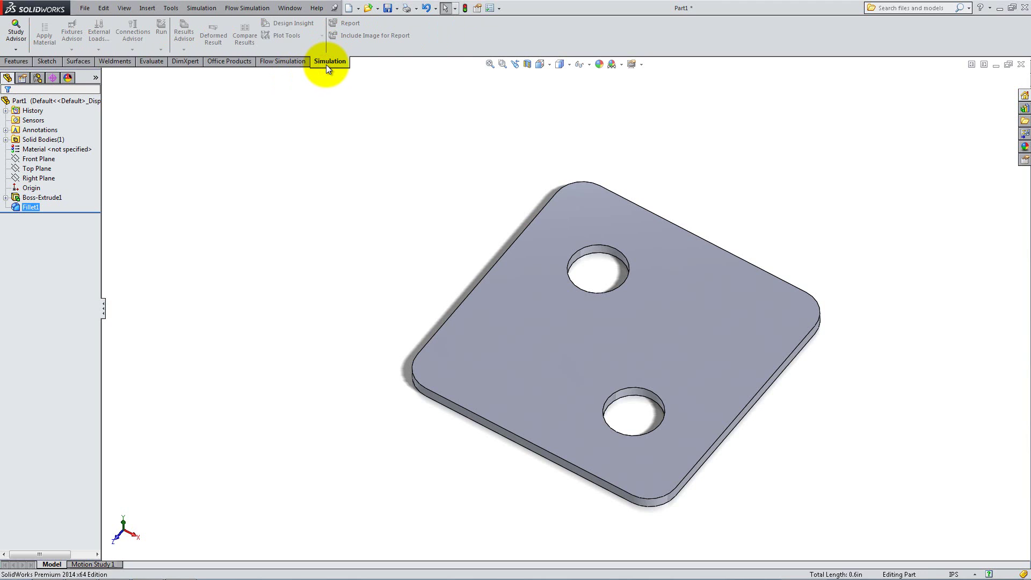
{"action": "left_click", "coordinate": [173, 8]}
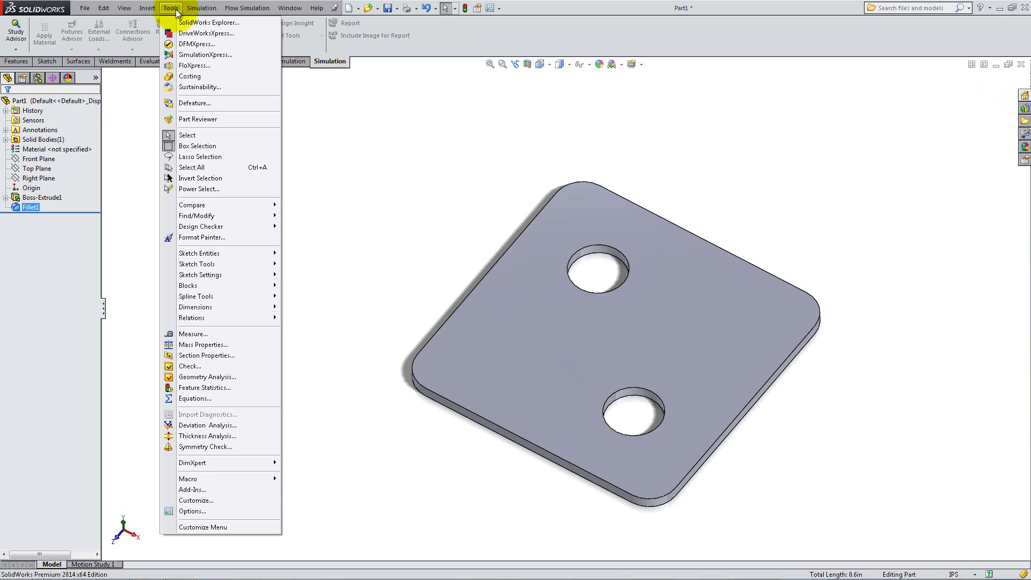
{"action": "left_click", "coordinate": [211, 490]}
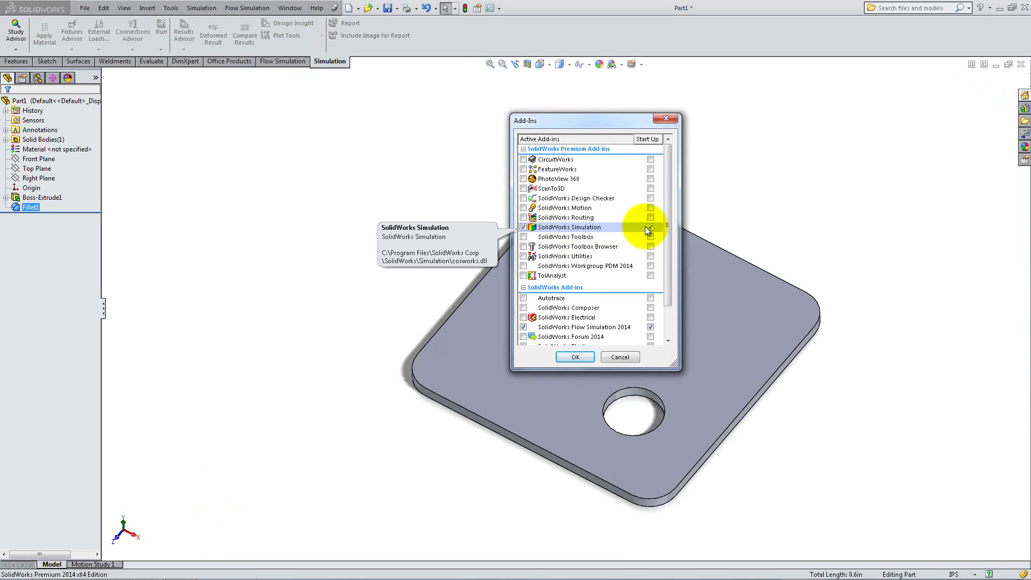
{"action": "left_click", "coordinate": [577, 357]}
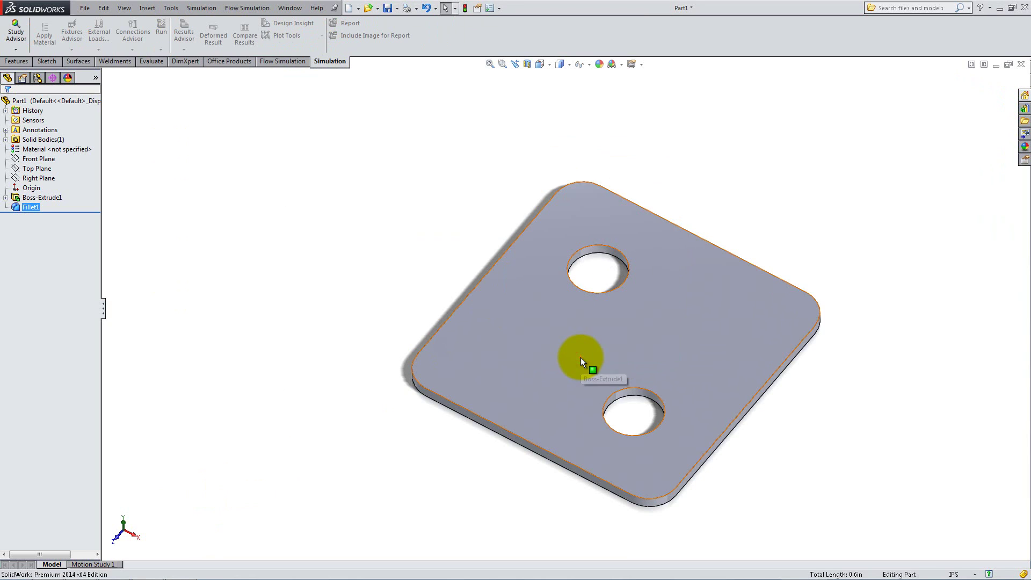
- Create a new static simulation study named Static 1 for the plate
{"action": "left_click", "coordinate": [11, 52]}
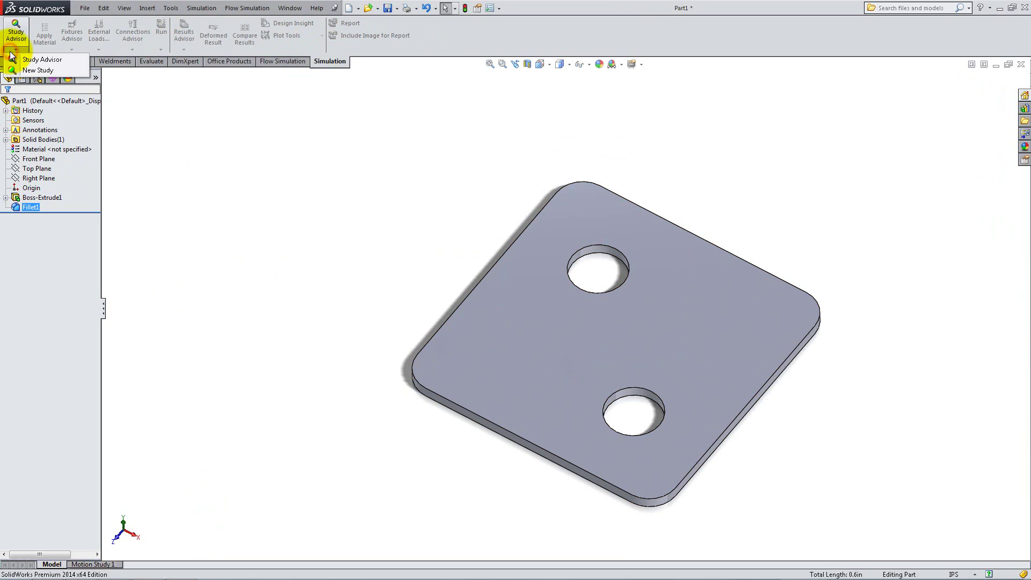
{"action": "left_click", "coordinate": [21, 76]}
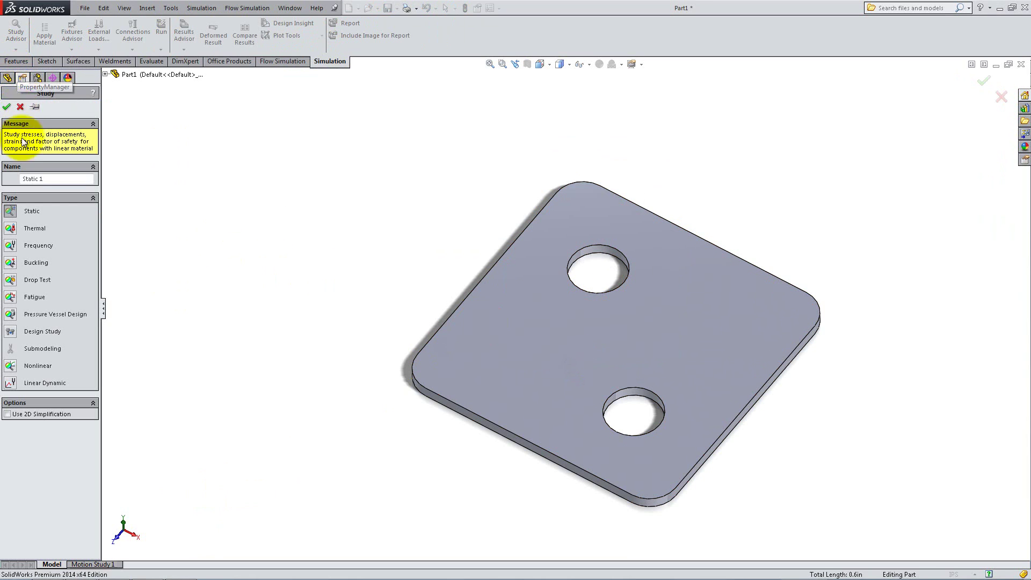
{"action": "left_click", "coordinate": [7, 108]}
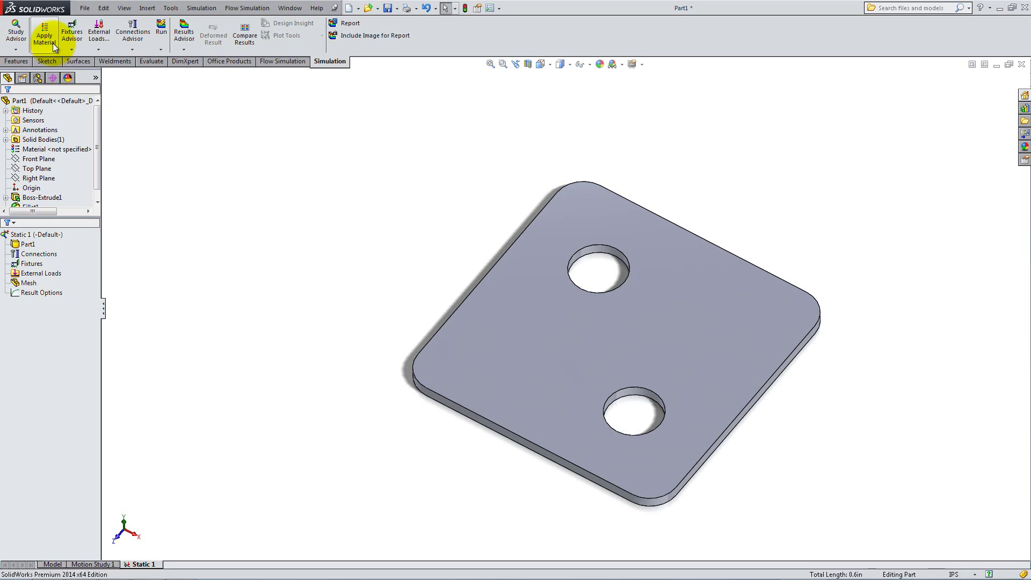
- Apply the 1060 Alloy material from the Aluminium Alloys category to the part
{"action": "left_click", "coordinate": [53, 43]}
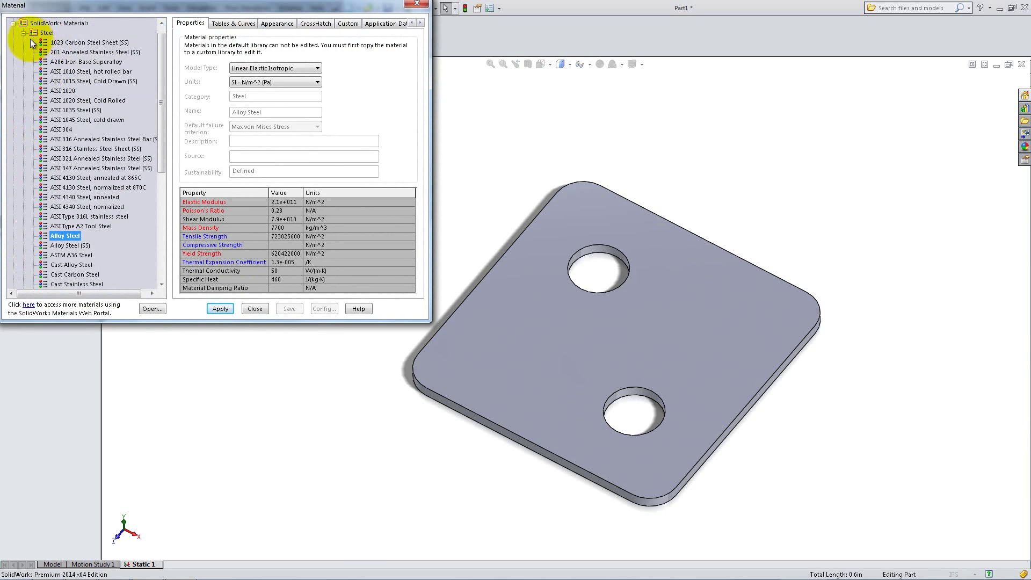
{"action": "left_click", "coordinate": [23, 34]}
{"action": "left_click", "coordinate": [23, 62]}
{"action": "left_click", "coordinate": [63, 33]}
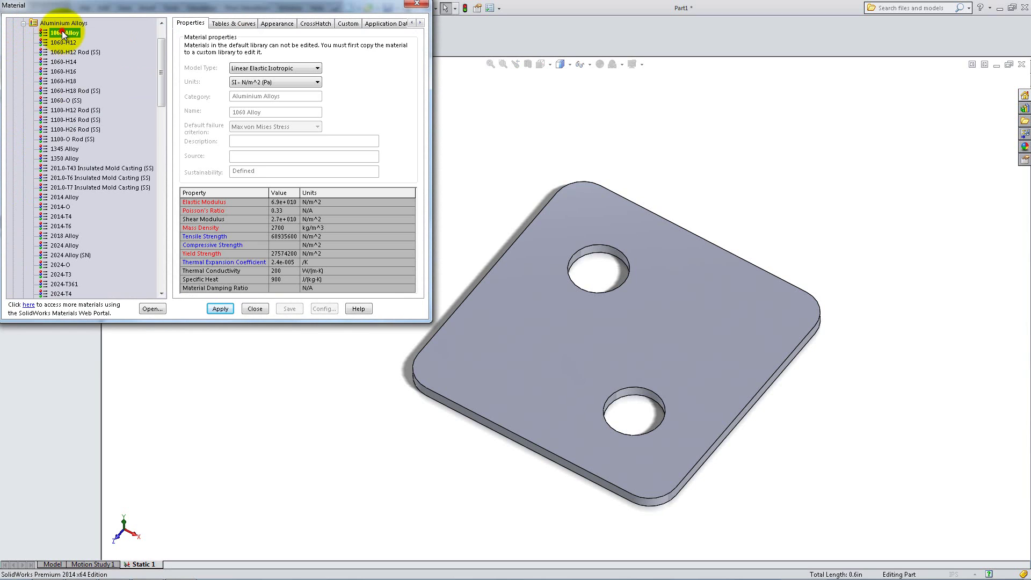
{"action": "left_click", "coordinate": [231, 308]}
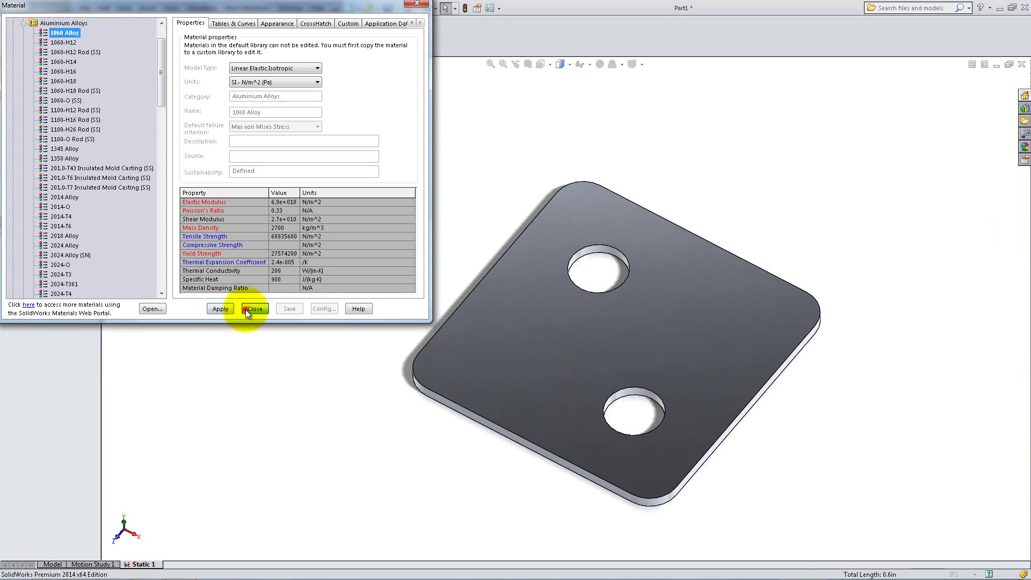
{"action": "left_click", "coordinate": [248, 310]}
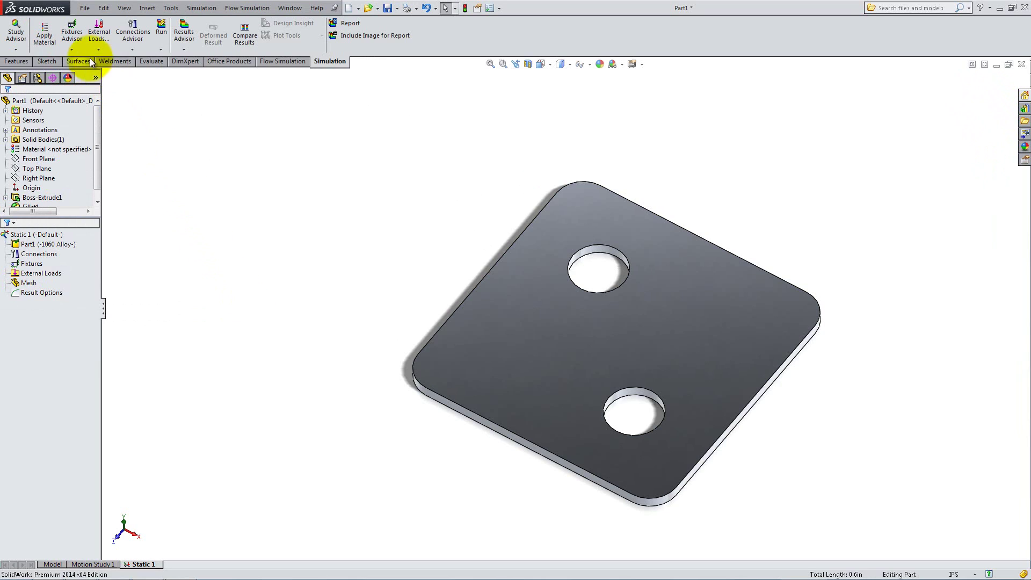
- Add a fixed geometry fixture to all outer side faces, the rounded corner faces and the walls of both holes
{"action": "left_click", "coordinate": [71, 49]}
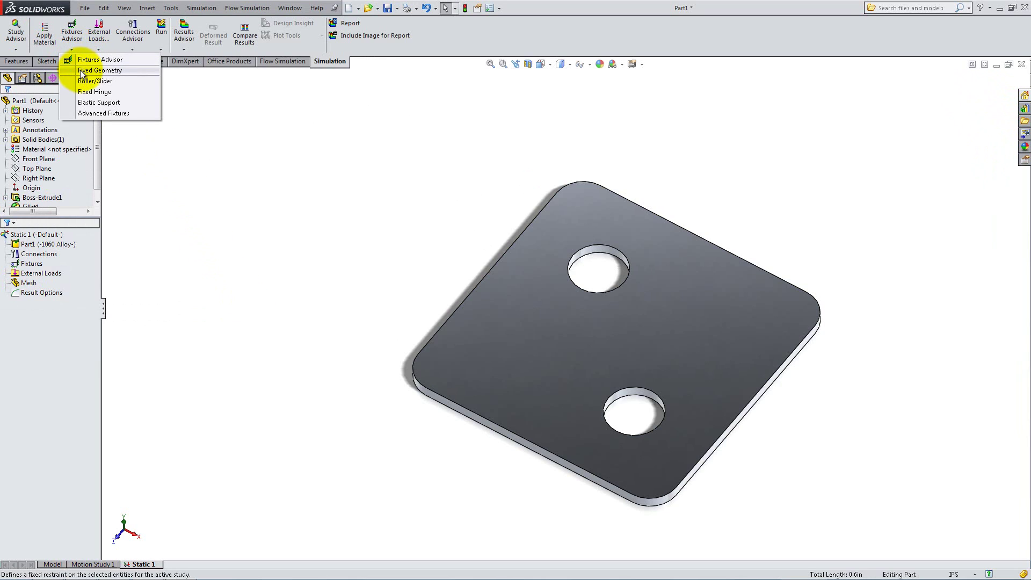
{"action": "left_click", "coordinate": [80, 71]}
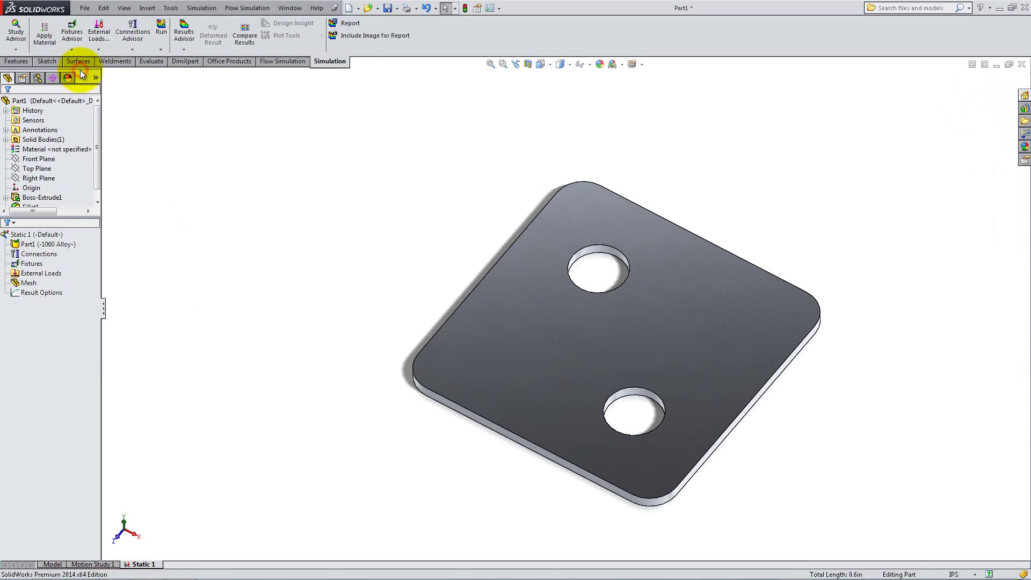
{"action": "left_click", "coordinate": [93, 145]}
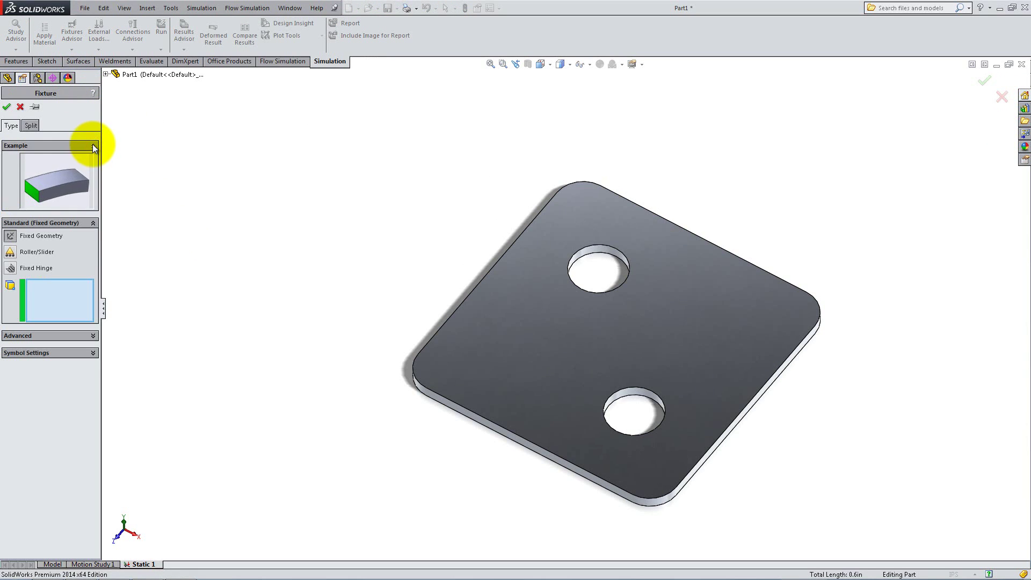
{"action": "left_click", "coordinate": [449, 411]}
{"action": "middle_click_drag", "start_coordinate": [457, 411], "coordinate": [501, 408]}
{"action": "left_click", "coordinate": [686, 428]}
{"action": "left_click", "coordinate": [698, 424]}
{"action": "middle_click_drag", "start_coordinate": [748, 415], "coordinate": [631, 417]}
{"action": "left_click", "coordinate": [640, 378]}
{"action": "left_click", "coordinate": [645, 377]}
{"action": "middle_click_drag", "start_coordinate": [645, 377], "coordinate": [548, 359]}
{"action": "left_click", "coordinate": [548, 359]}
{"action": "middle_click_drag", "start_coordinate": [681, 395], "coordinate": [482, 449]}
{"action": "left_click", "coordinate": [449, 413]}
{"action": "left_click", "coordinate": [567, 304]}
{"action": "left_click", "coordinate": [661, 362]}
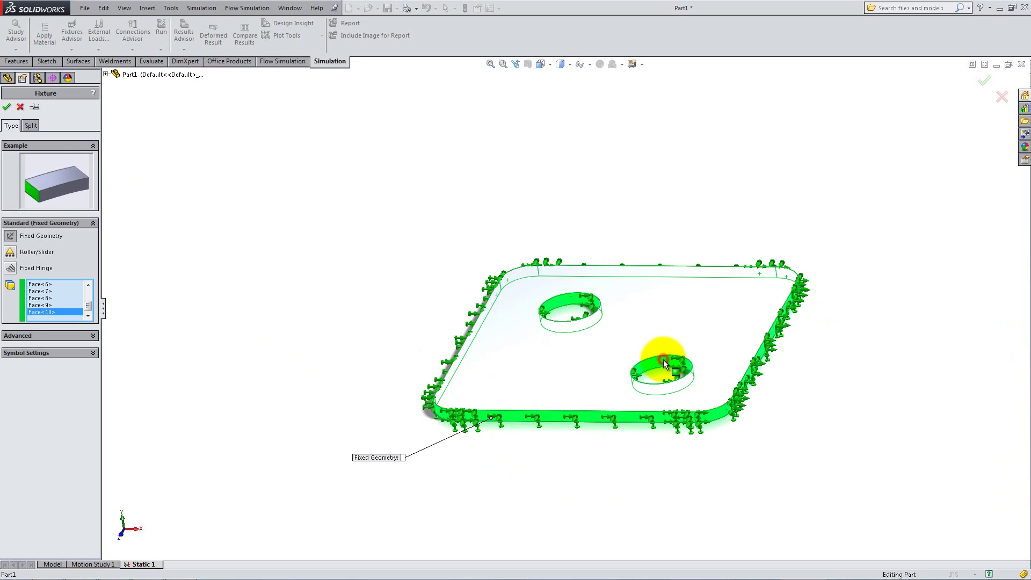
{"action": "left_click", "coordinate": [7, 106]}
- Apply a pressure load of 1 ksi normal to the plate's large upper face
{"action": "left_click", "coordinate": [99, 51]}
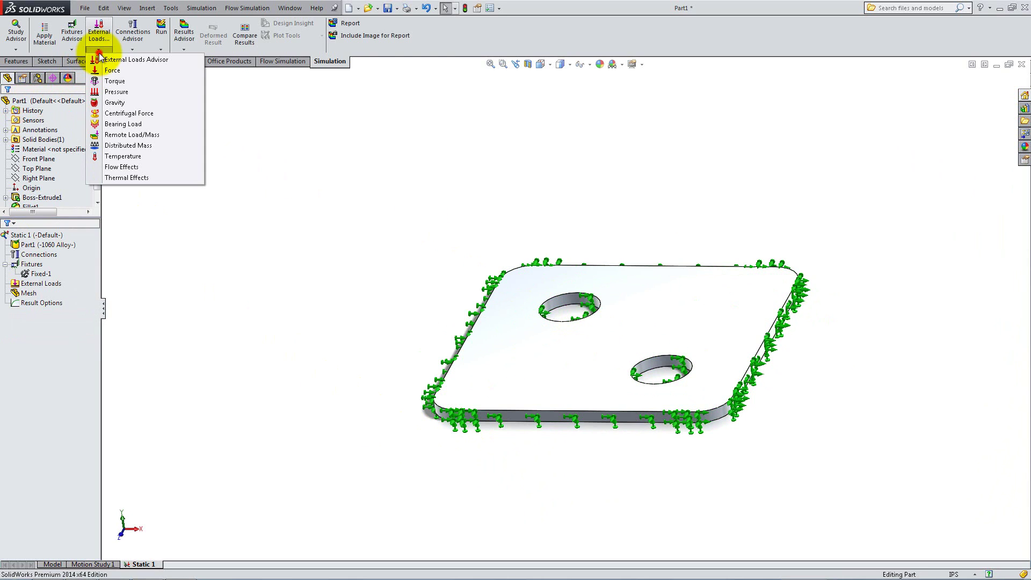
{"action": "left_click", "coordinate": [107, 92]}
{"action": "left_click", "coordinate": [516, 340]}
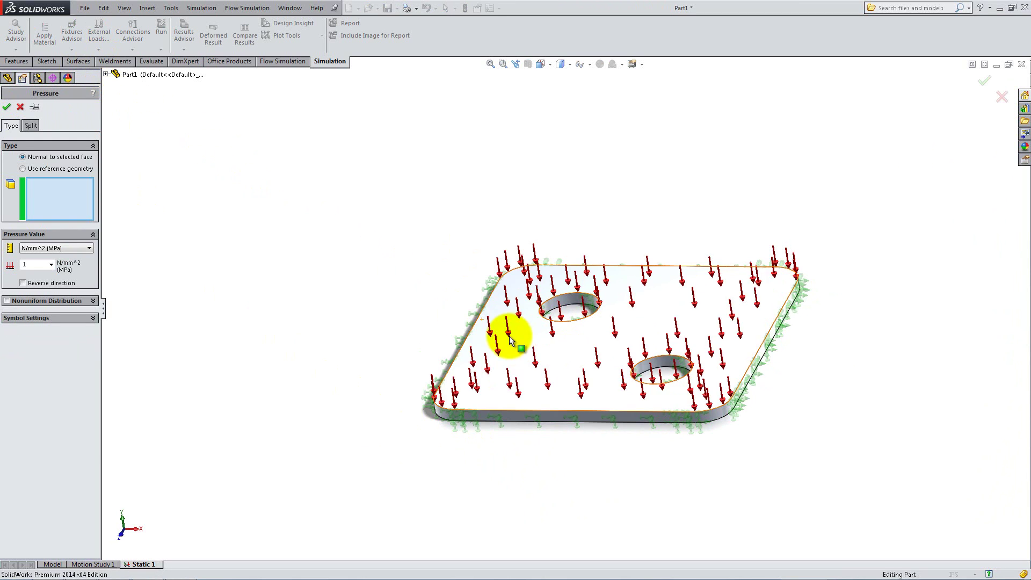
{"action": "left_click", "coordinate": [58, 248]}
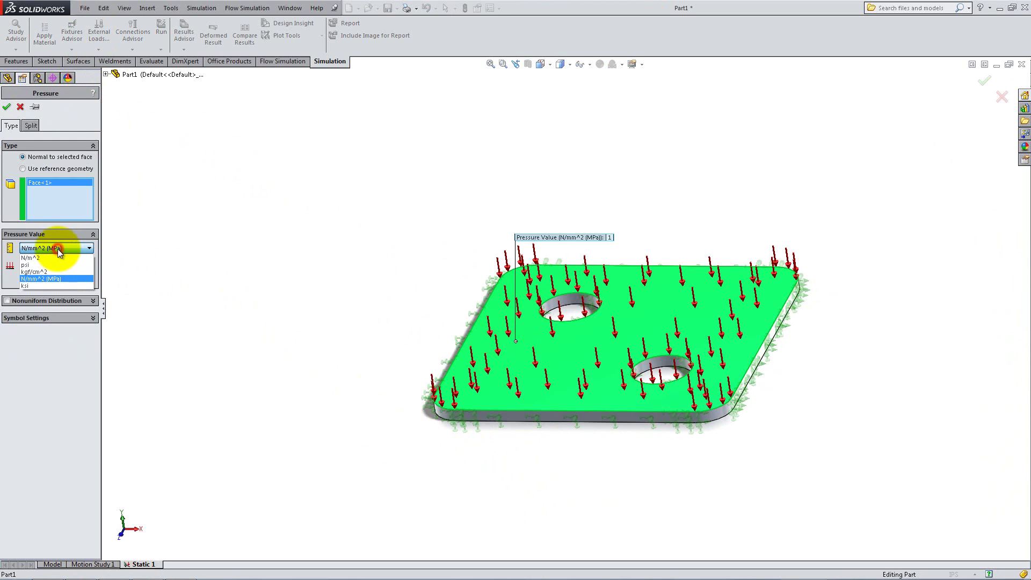
{"action": "left_click", "coordinate": [58, 285]}
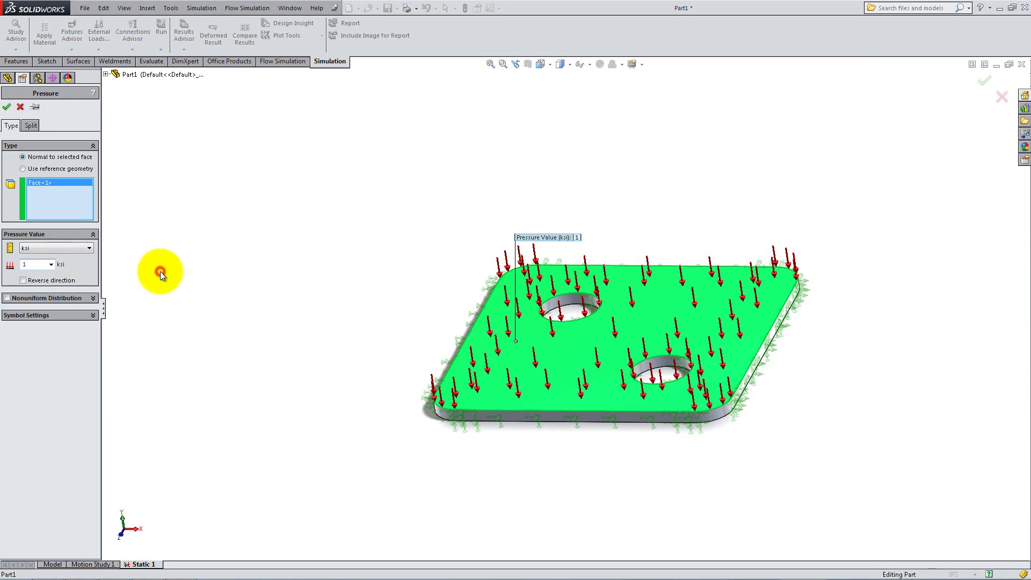
{"action": "left_click", "coordinate": [7, 106]}
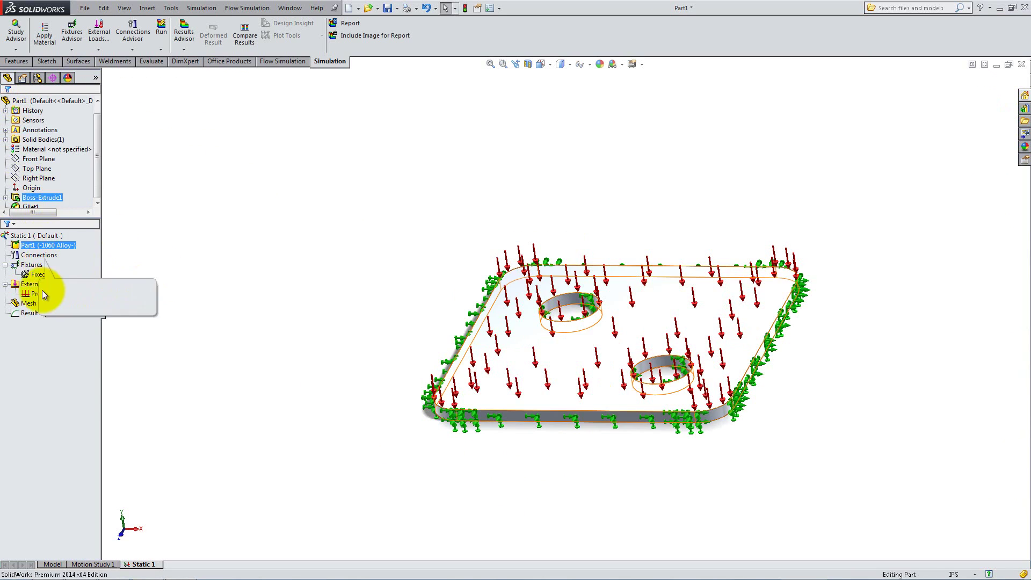
- Create a curvature-based mesh of the plate, keeping the default density and element sizes
{"action": "right_click", "coordinate": [33, 304]}
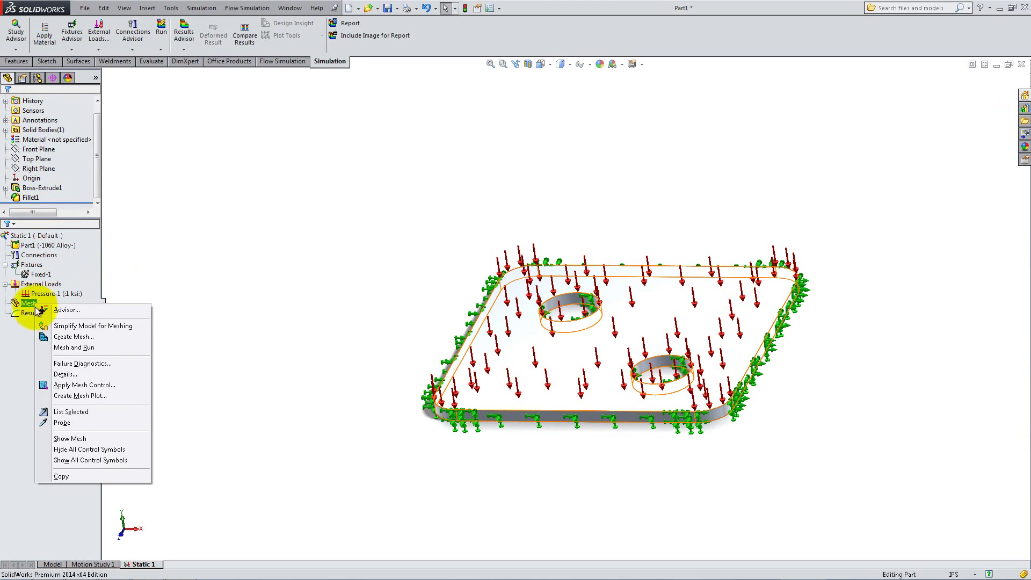
{"action": "left_click", "coordinate": [56, 336]}
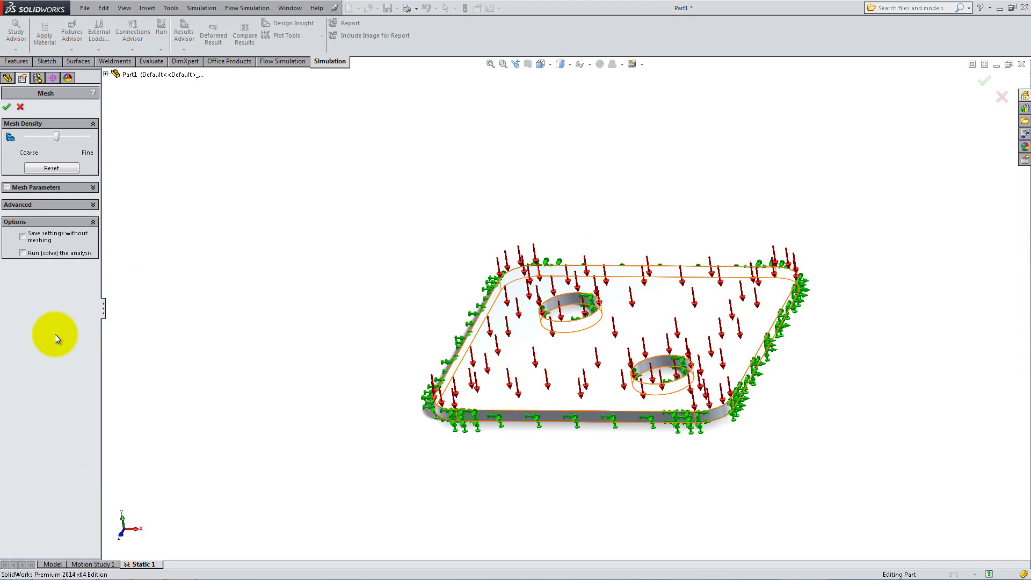
{"action": "left_click", "coordinate": [47, 201]}
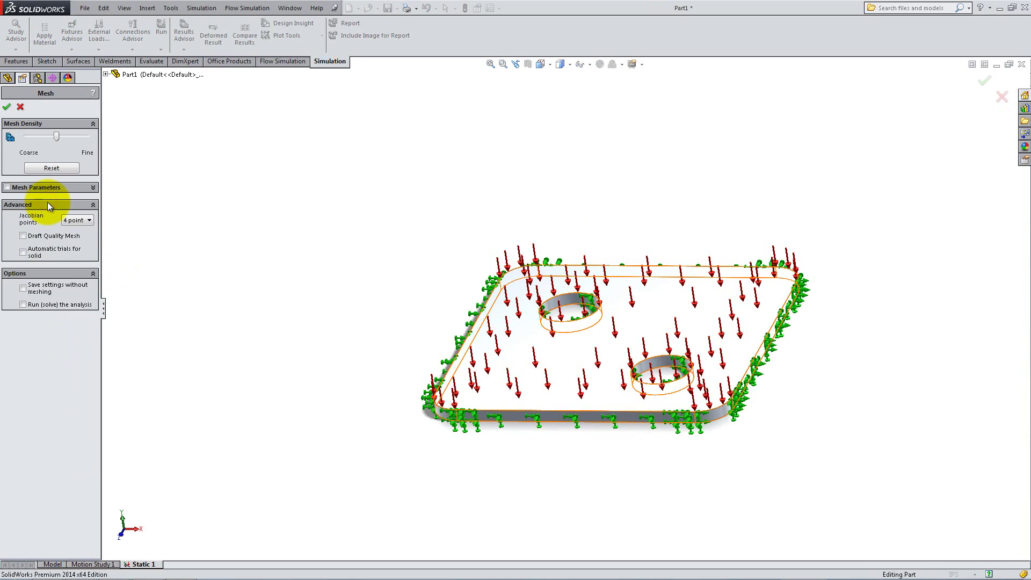
{"action": "left_click", "coordinate": [47, 187]}
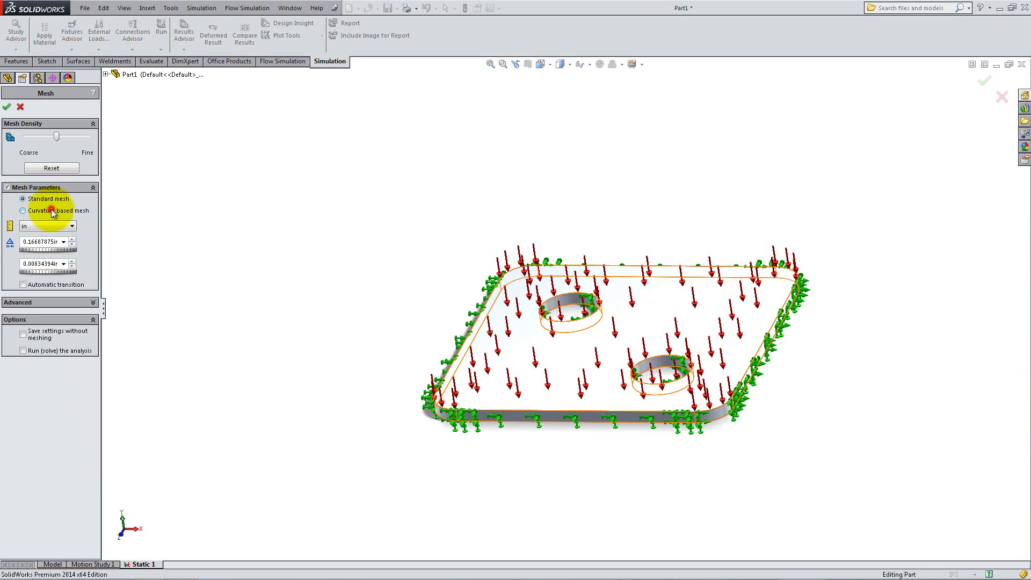
{"action": "left_click", "coordinate": [52, 211]}
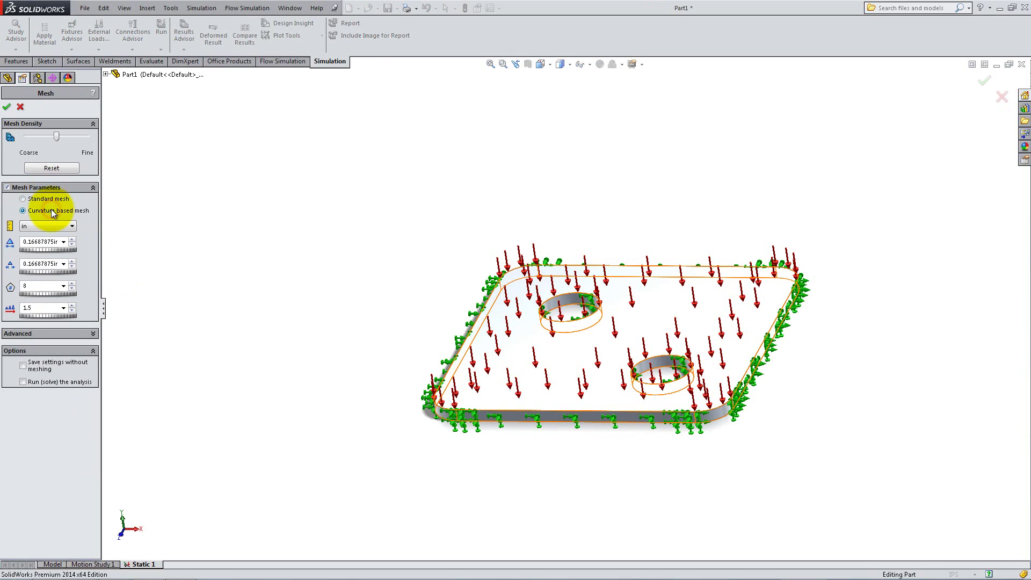
{"action": "left_click", "coordinate": [7, 109]}
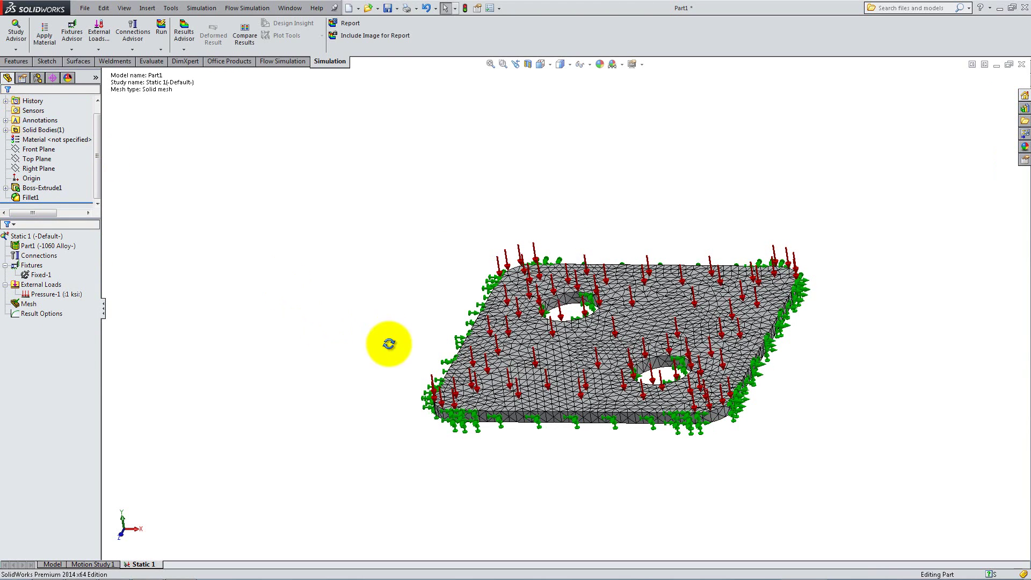
- Inspect the mesh around the holes and run the static study
{"action": "mouse_move", "coordinate": [387, 349]}
{"action": "middle_mouse_down"}
{"action": "mouse_move", "coordinate": [403, 436]}
{"action": "mouse_move", "coordinate": [400, 358]}
{"action": "middle_mouse_up"}
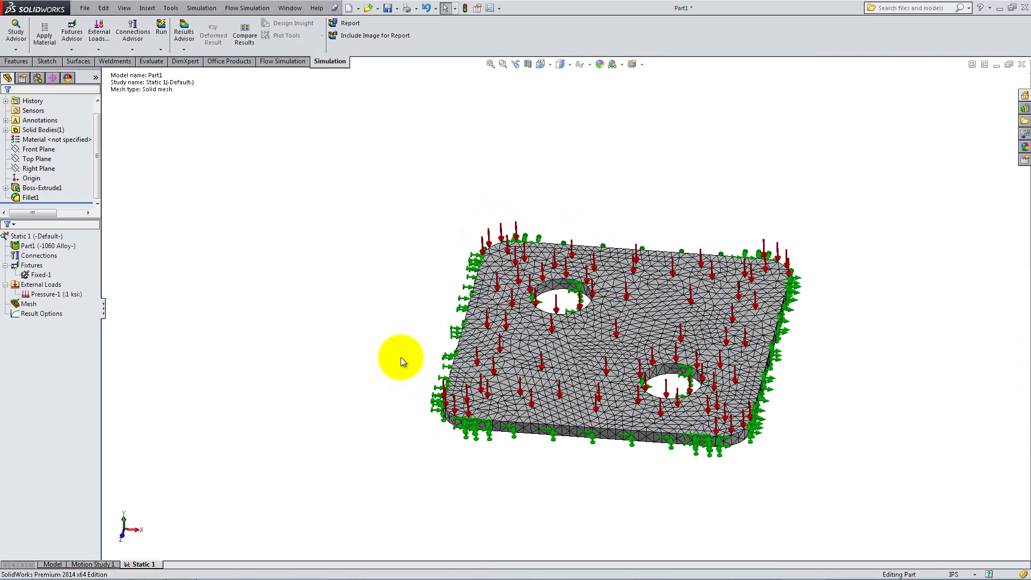
{"action": "scroll", "coordinate": [560, 300], "scroll_direction": "down", "scroll_amount": 5}
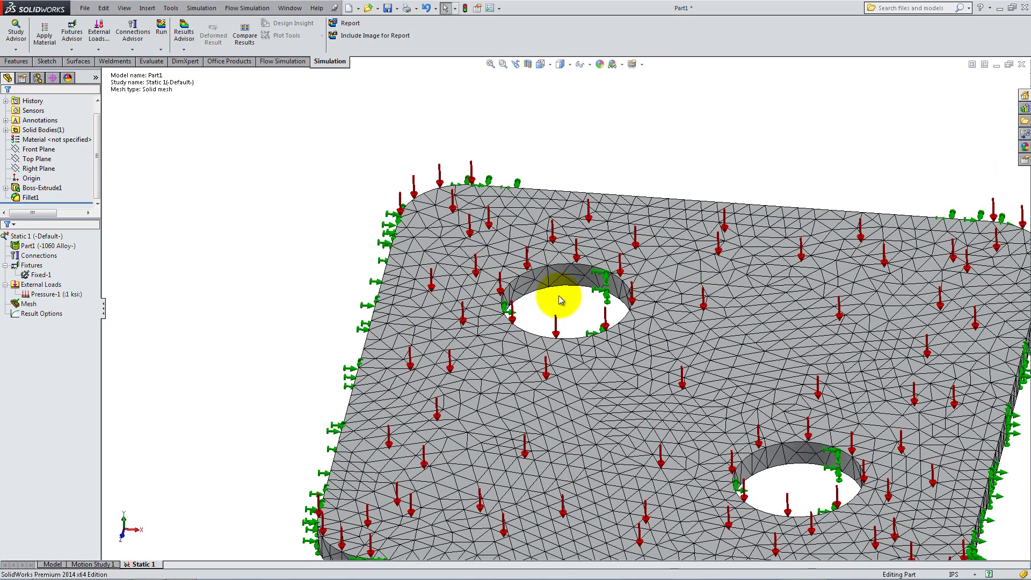
{"action": "scroll", "coordinate": [560, 300], "scroll_direction": "up", "scroll_amount": 4}
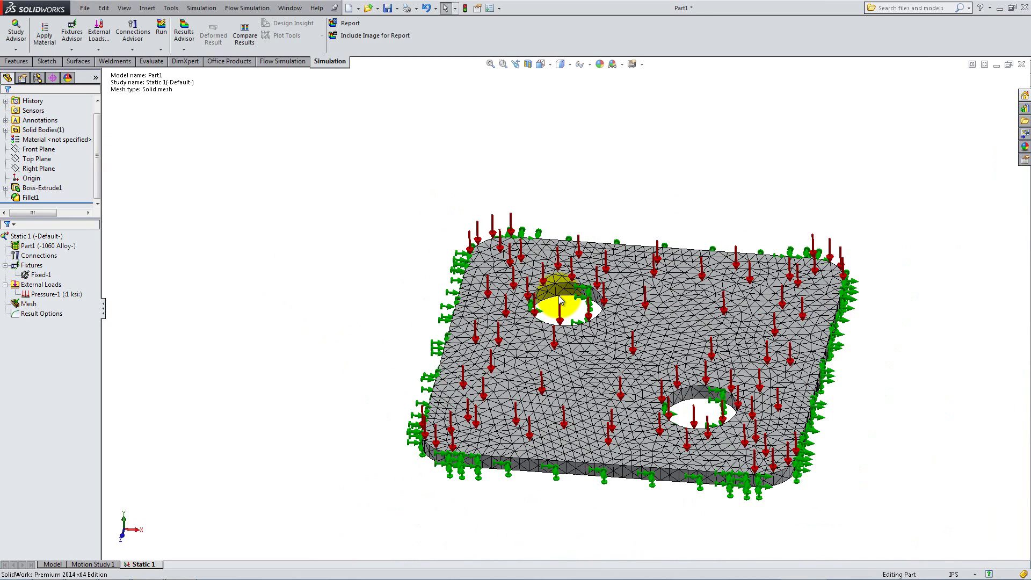
{"action": "left_click", "coordinate": [163, 33]}
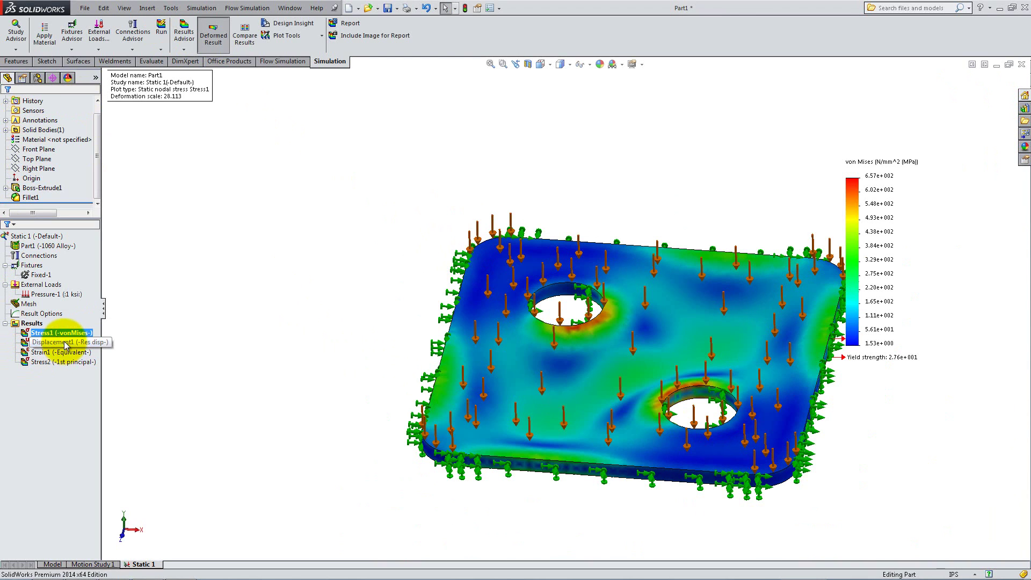
- Examine the displacement, equivalent strain and first principal stress result plots one after another
{"action": "double_click", "coordinate": [66, 343]}
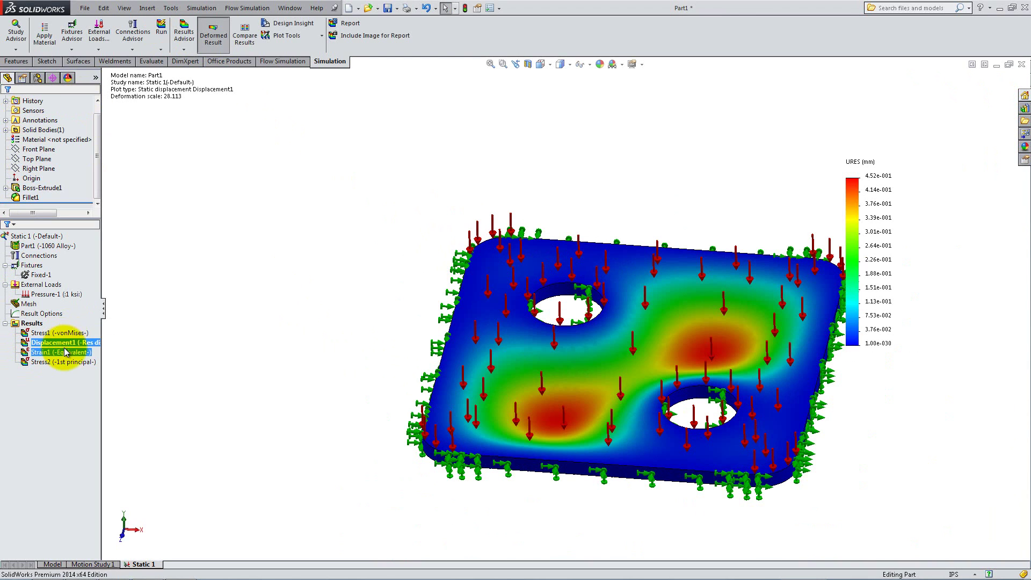
{"action": "double_click", "coordinate": [65, 352]}
{"action": "double_click", "coordinate": [65, 363]}
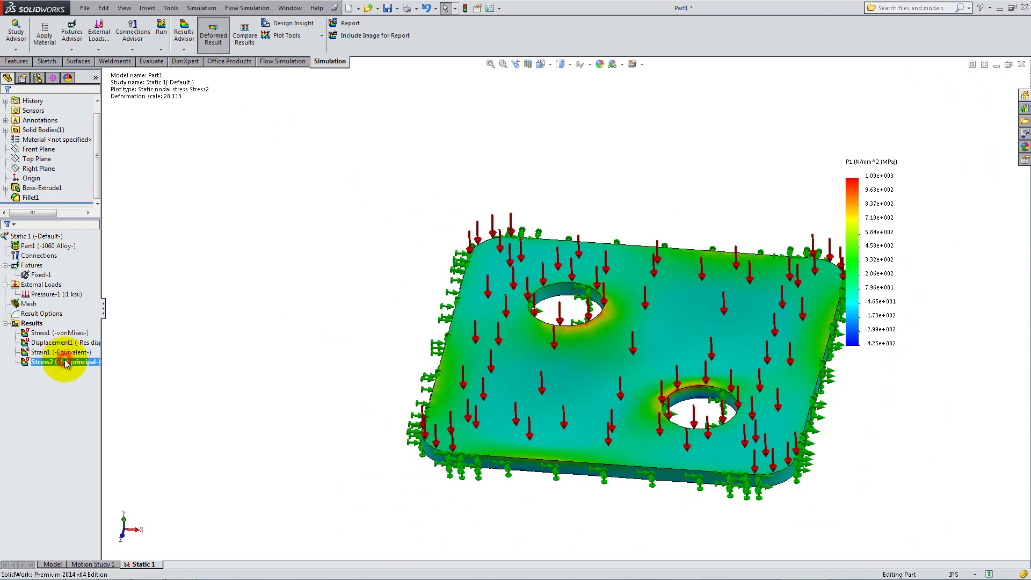
- Redefine the von Mises stress plot to display SY: Y Normal Stress
{"action": "double_click", "coordinate": [54, 333]}
{"action": "right_click", "coordinate": [52, 334]}
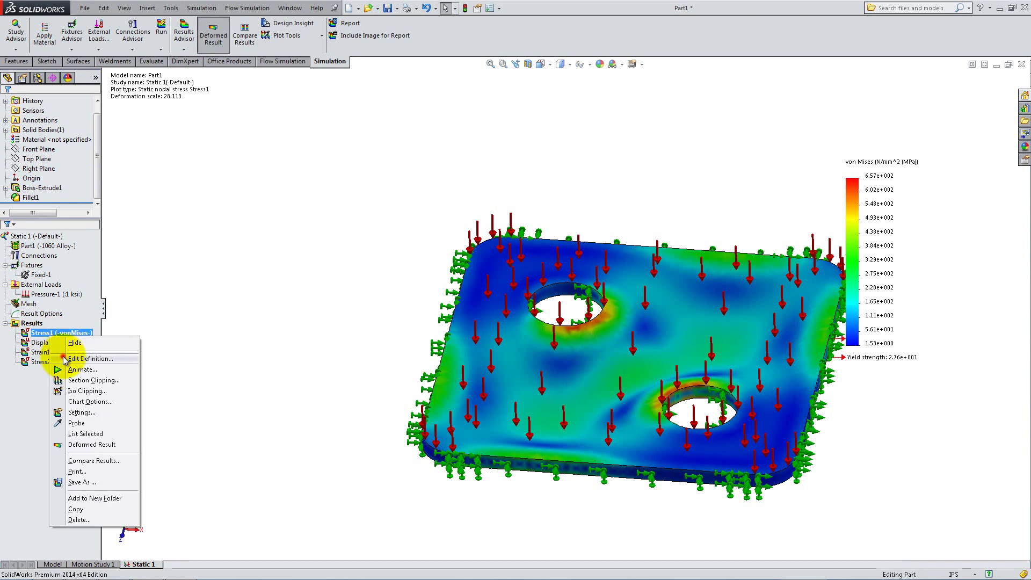
{"action": "left_click", "coordinate": [64, 359]}
{"action": "left_click", "coordinate": [70, 173]}
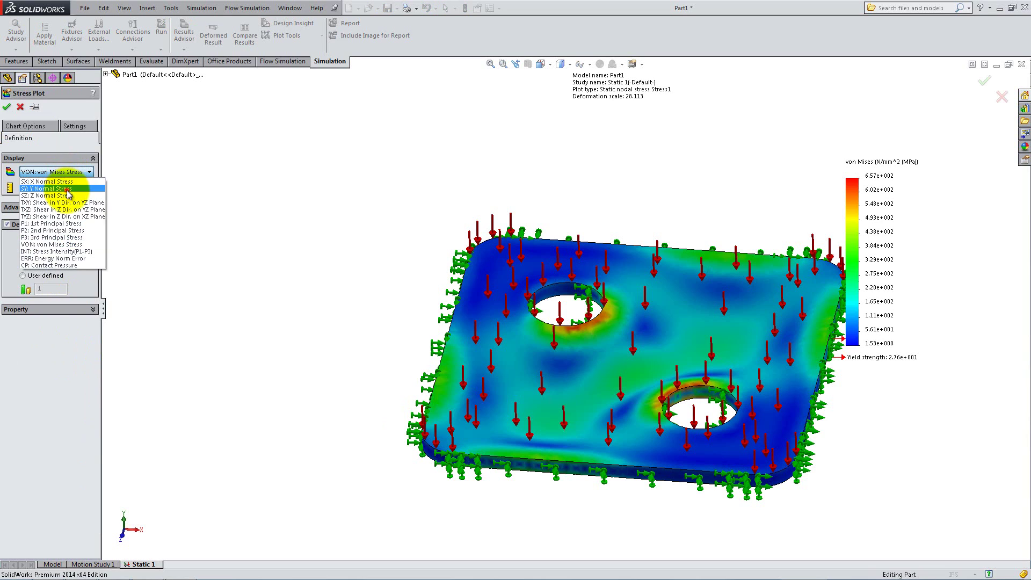
{"action": "left_click", "coordinate": [54, 189]}
{"action": "left_click", "coordinate": [8, 108]}
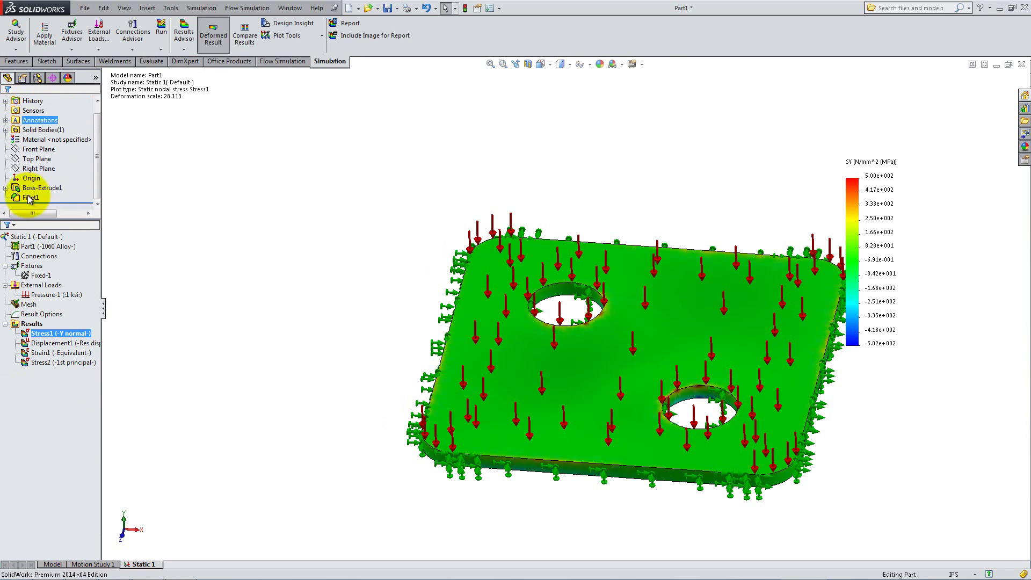
- Show the displacement plot and set its deformed shape to true scale
{"action": "double_click", "coordinate": [52, 343]}
{"action": "right_click", "coordinate": [53, 345]}
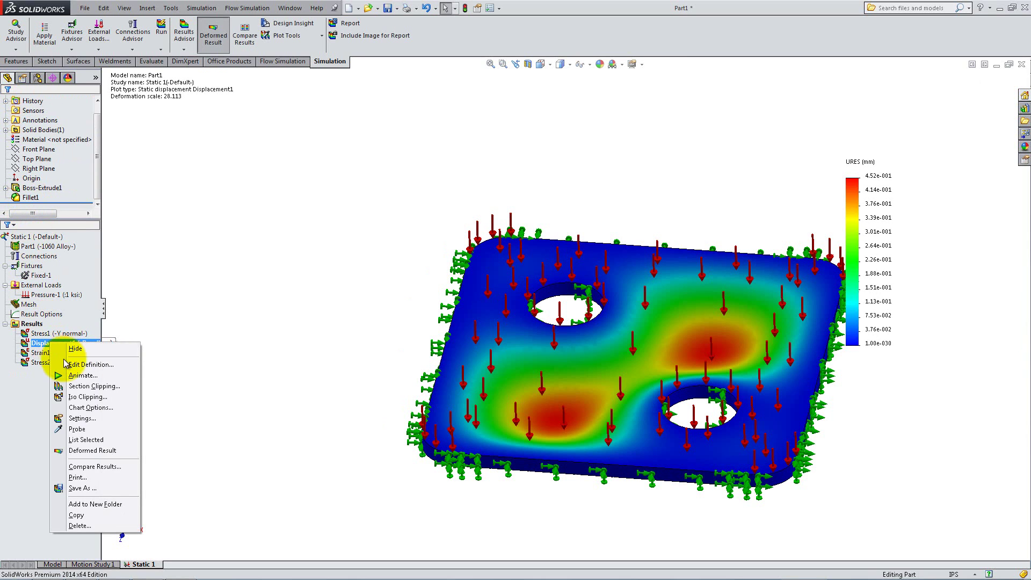
{"action": "left_click", "coordinate": [67, 364]}
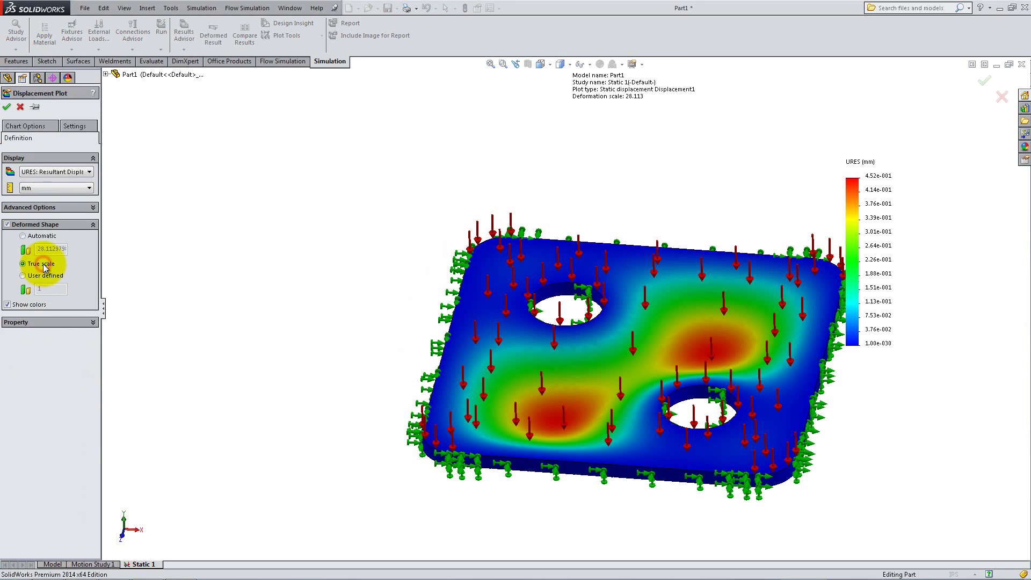
{"action": "left_click", "coordinate": [7, 107]}
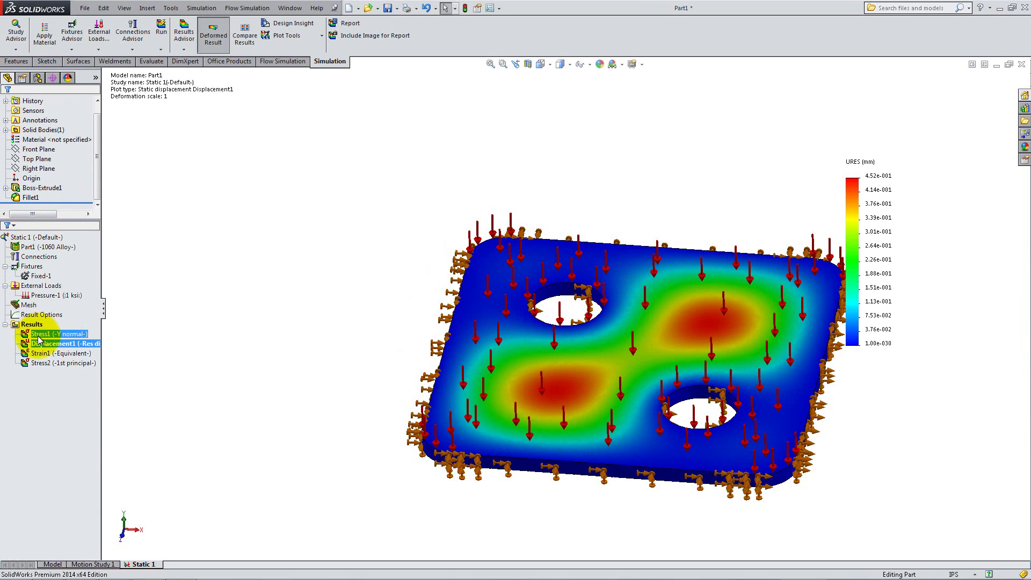
- Return the displacement plot's deformed shape to the automatic scale
{"action": "right_click", "coordinate": [69, 348]}
{"action": "left_click", "coordinate": [80, 368]}
{"action": "left_click", "coordinate": [18, 237]}
{"action": "left_click", "coordinate": [7, 109]}
- Animate the displacement plot and examine the plate's bending from isometric and side views
{"action": "left_click", "coordinate": [560, 64]}
{"action": "left_click", "coordinate": [592, 84]}
{"action": "right_click", "coordinate": [65, 344]}
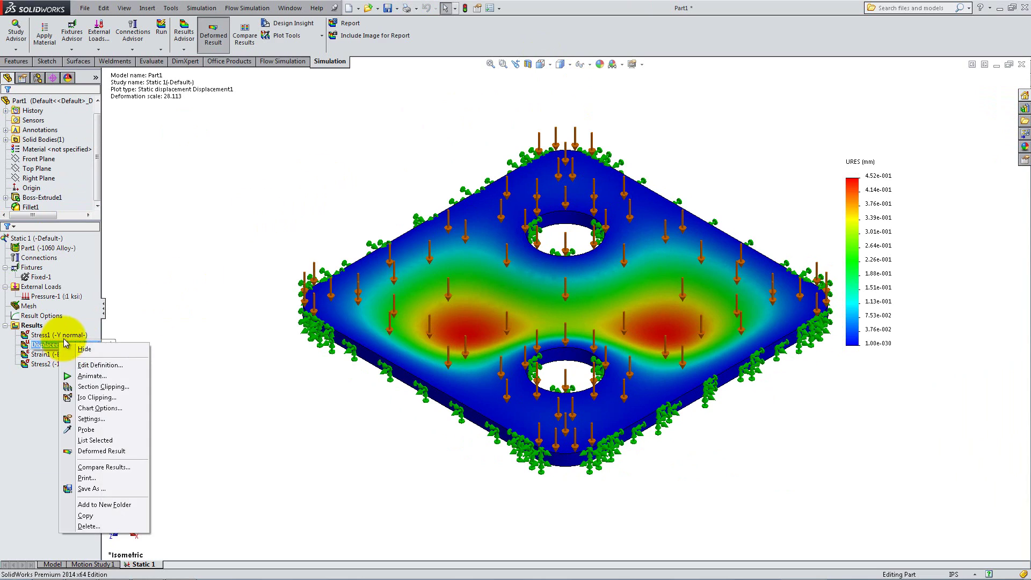
{"action": "left_click", "coordinate": [76, 376]}
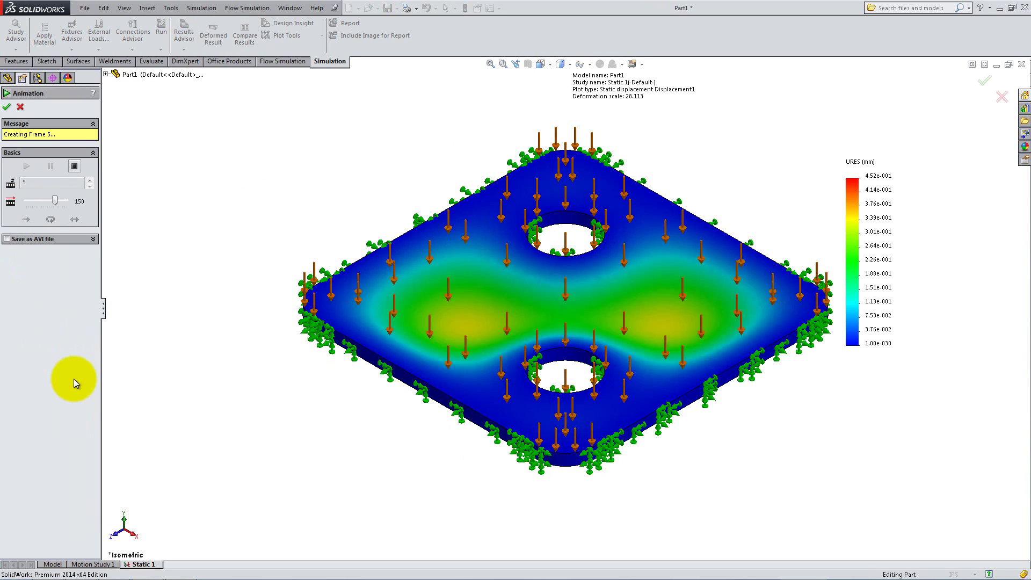
{"action": "middle_click_drag", "start_coordinate": [288, 453], "coordinate": [374, 368]}
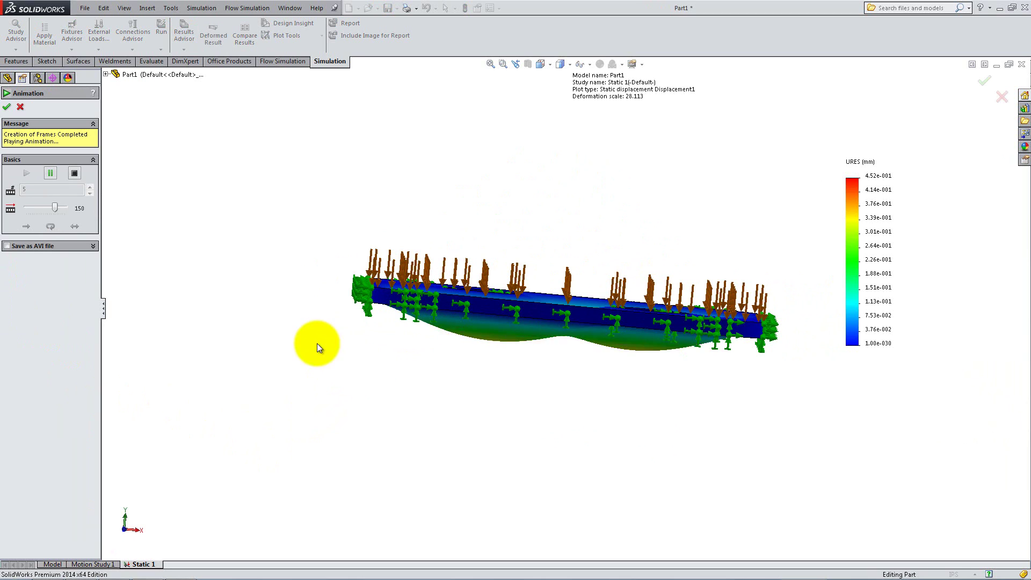
{"action": "left_click", "coordinate": [6, 106]}
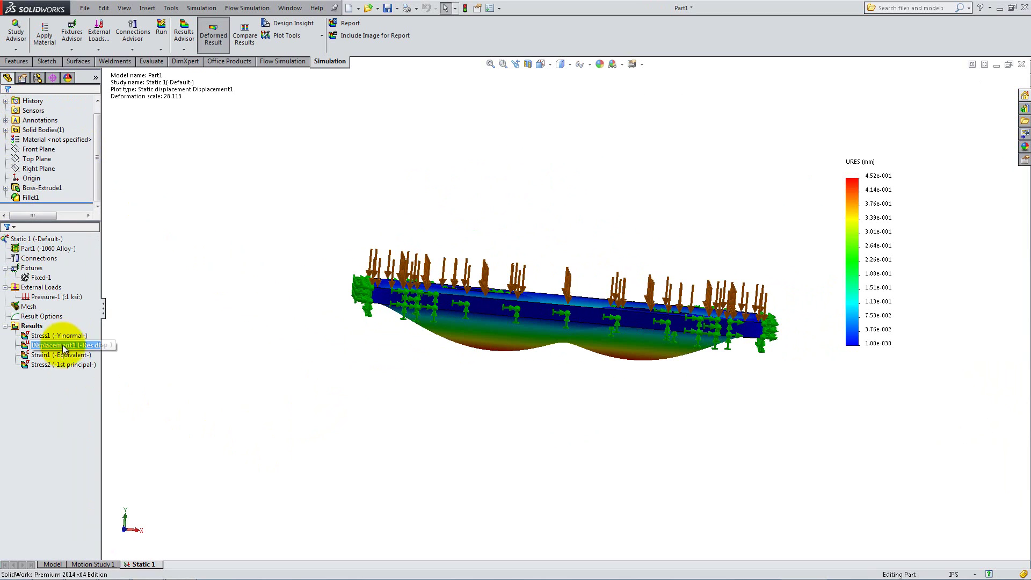
- Redefine the displacement plot with a true scale deformed shape again
{"action": "right_click", "coordinate": [63, 352]}
{"action": "left_click", "coordinate": [81, 358]}
{"action": "left_click", "coordinate": [41, 262]}
{"action": "left_click", "coordinate": [8, 106]}
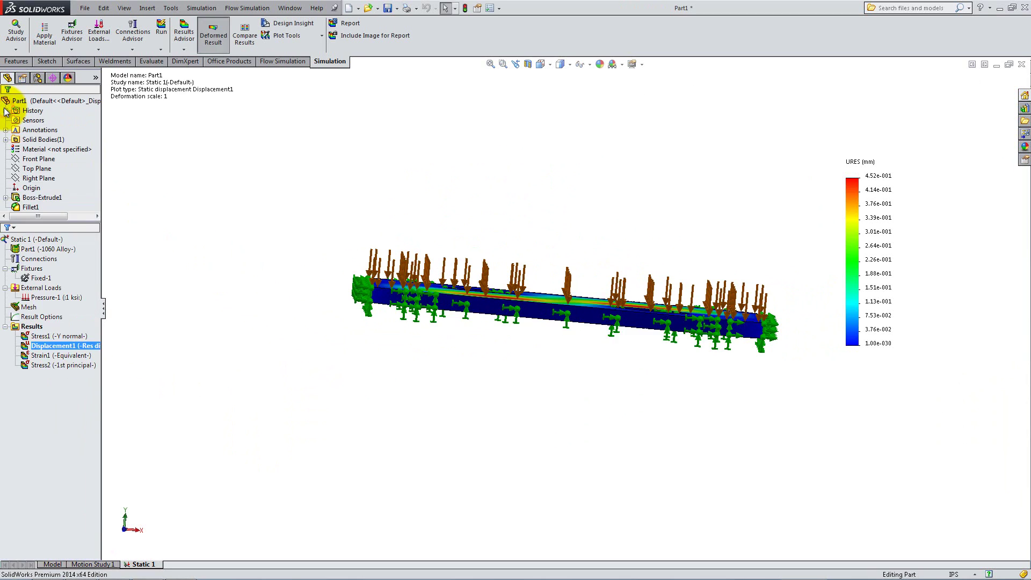
- Toggle the deformed result display off and on to compare the two shapes of the plate
{"action": "middle_click_drag", "start_coordinate": [273, 180], "coordinate": [298, 247]}
{"action": "left_click", "coordinate": [212, 35]}
{"action": "left_click", "coordinate": [213, 36]}
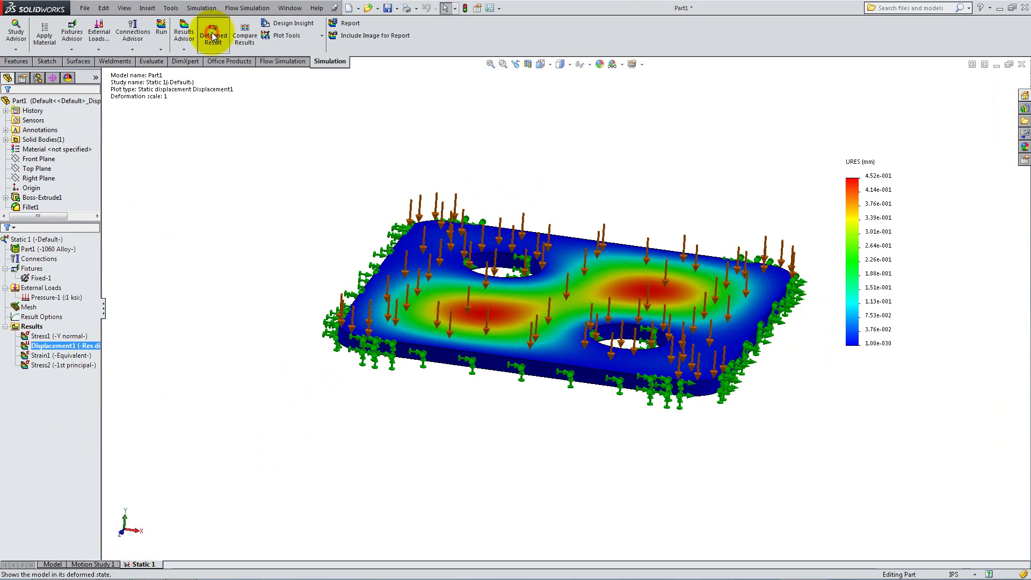
- Section the displacement plot with the Front Plane and move the cut to an offset of about -0.4 in
{"action": "left_click", "coordinate": [305, 35]}
{"action": "left_click", "coordinate": [317, 47]}
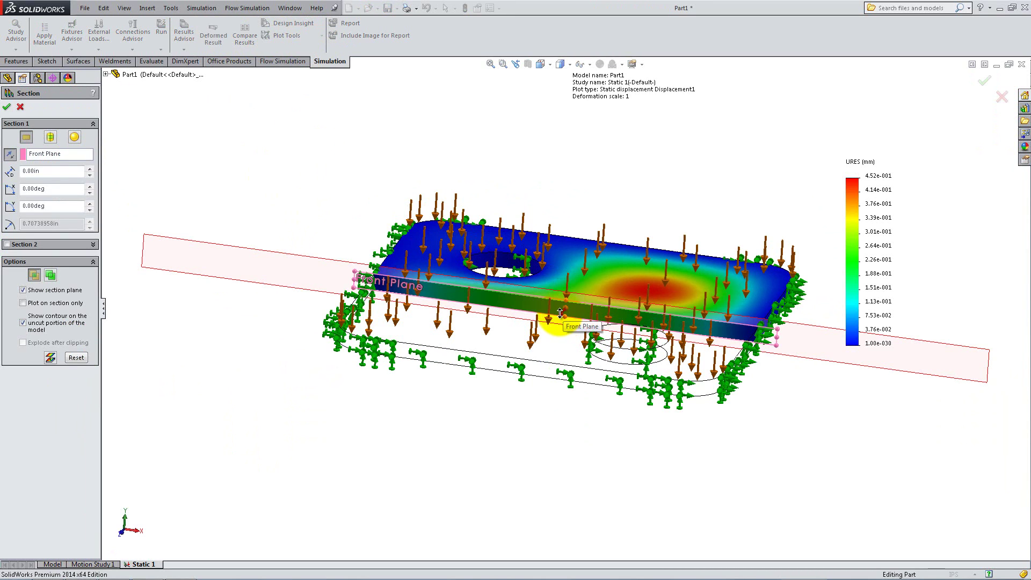
{"action": "left_click_drag", "start_coordinate": [561, 313], "coordinate": [383, 232]}
- Change the section to a cylindrical one referenced to the Top Plane and shift it to an offset of about -0.18 in
{"action": "left_click", "coordinate": [50, 137]}
{"action": "left_click", "coordinate": [64, 154]}
{"action": "left_click", "coordinate": [106, 74]}
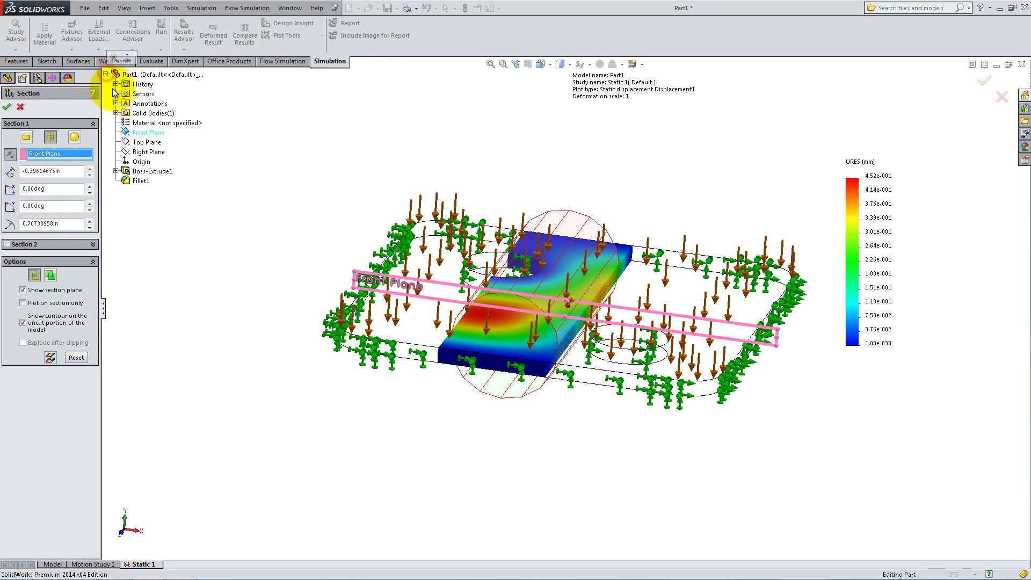
{"action": "left_click", "coordinate": [146, 143]}
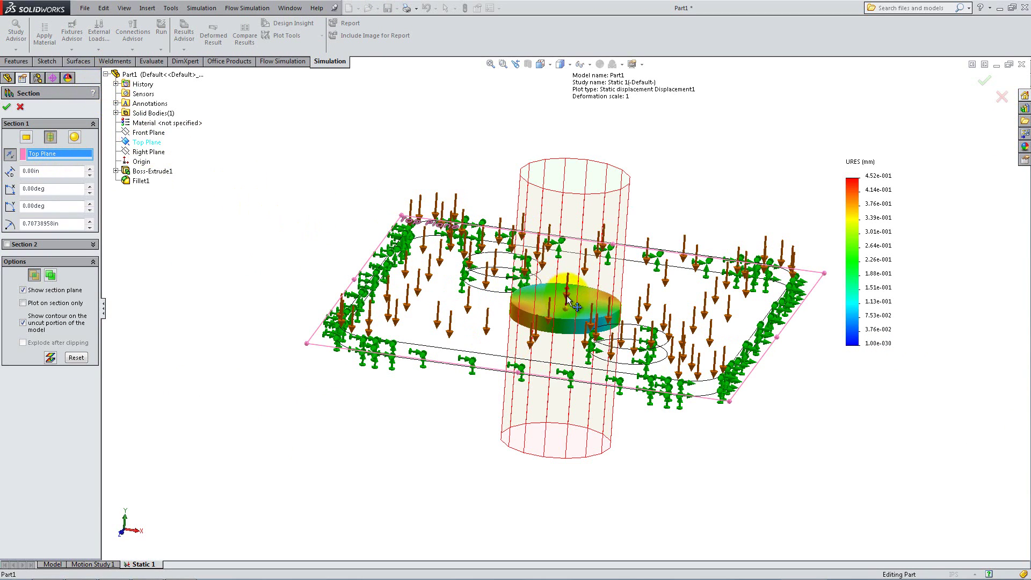
{"action": "mouse_move", "coordinate": [568, 305]}
{"action": "left_mouse_down"}
{"action": "mouse_move", "coordinate": [594, 250]}
{"action": "mouse_move", "coordinate": [620, 287]}
{"action": "mouse_move", "coordinate": [583, 301]}
{"action": "left_mouse_up"}
{"action": "middle_click_drag", "start_coordinate": [583, 301], "coordinate": [564, 311]}
{"action": "left_click_drag", "start_coordinate": [564, 310], "coordinate": [575, 323]}
{"action": "middle_click_drag", "start_coordinate": [574, 322], "coordinate": [670, 297]}
{"action": "left_click_drag", "start_coordinate": [574, 305], "coordinate": [6, 107]}
{"action": "left_click", "coordinate": [6, 108]}
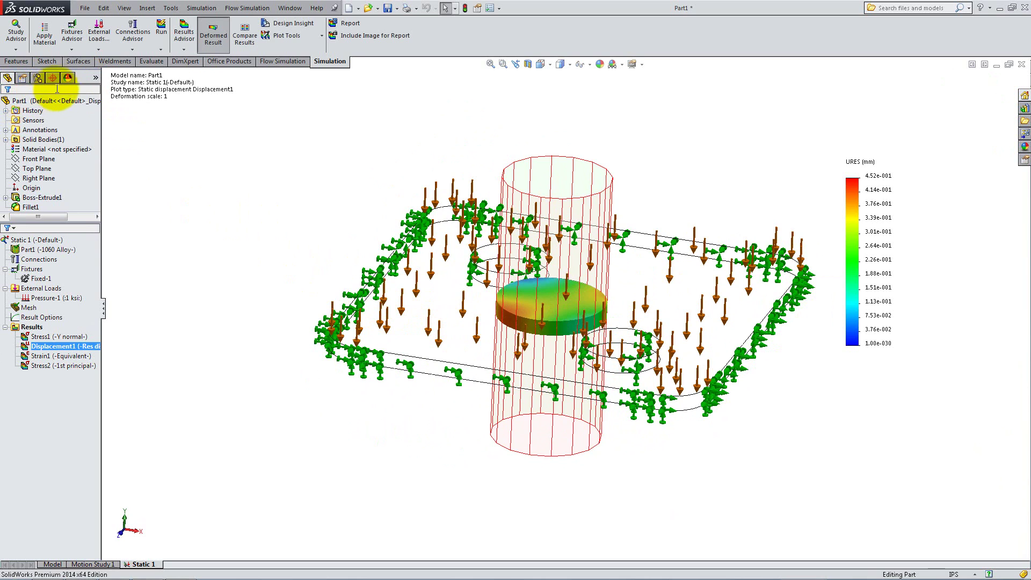
- Compare all four result plots of the current study side by side, and exit the comparison
{"action": "left_click", "coordinate": [242, 36]}
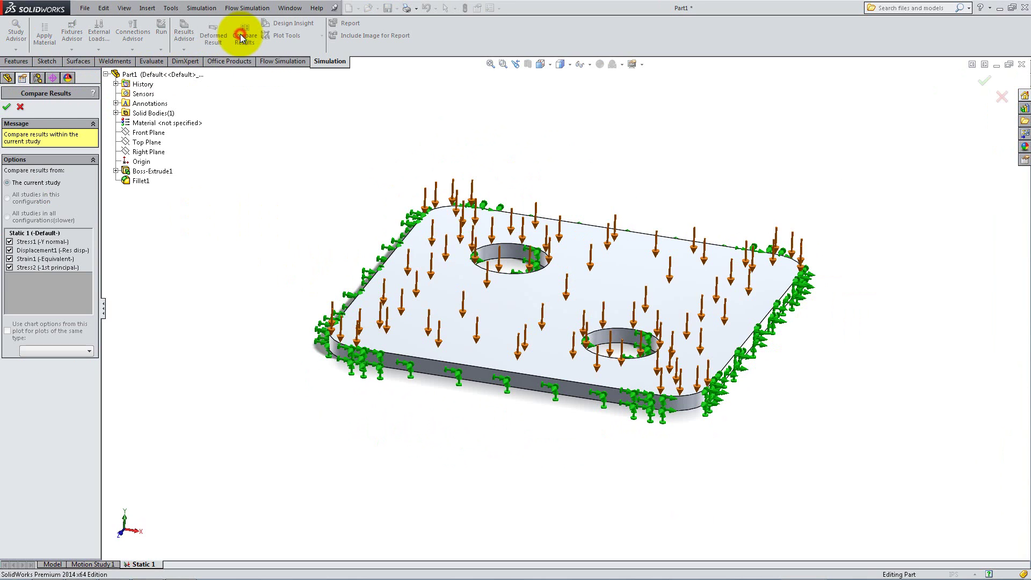
{"action": "left_click", "coordinate": [9, 108]}
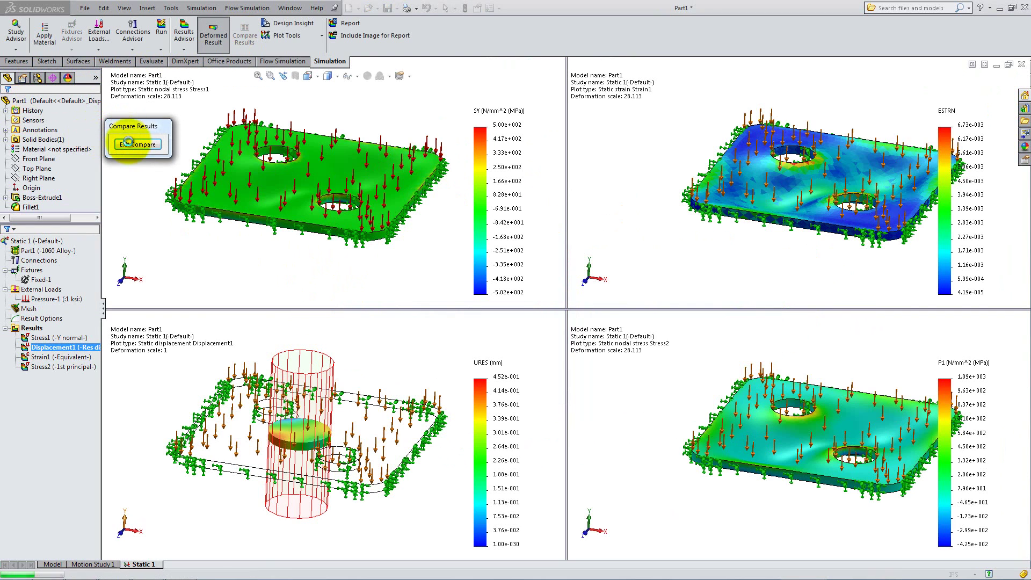
{"action": "left_click", "coordinate": [129, 144]}
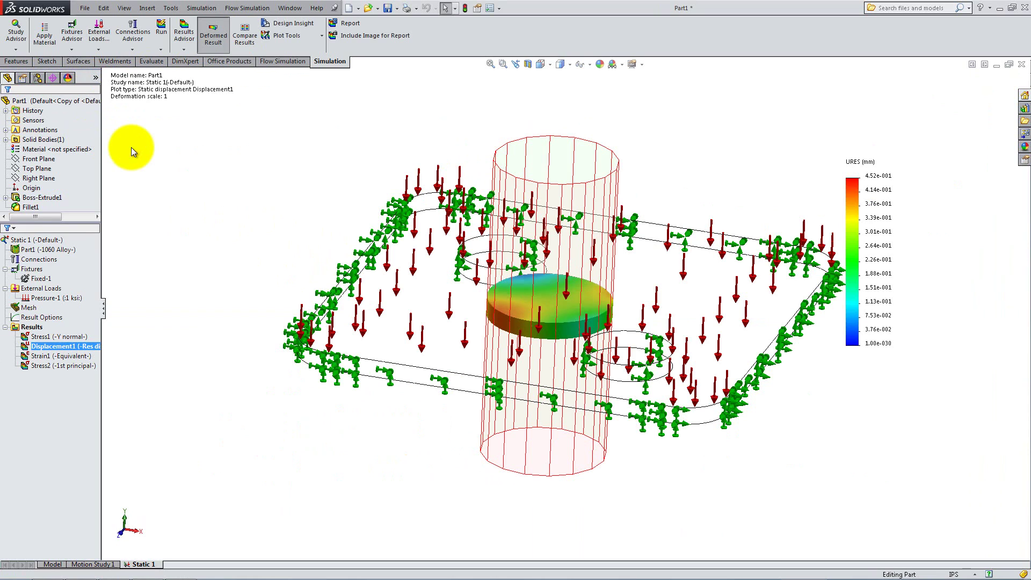
- Turn off section clipping on the displacement plot and show the plate in isometric view
{"action": "right_click", "coordinate": [46, 348]}
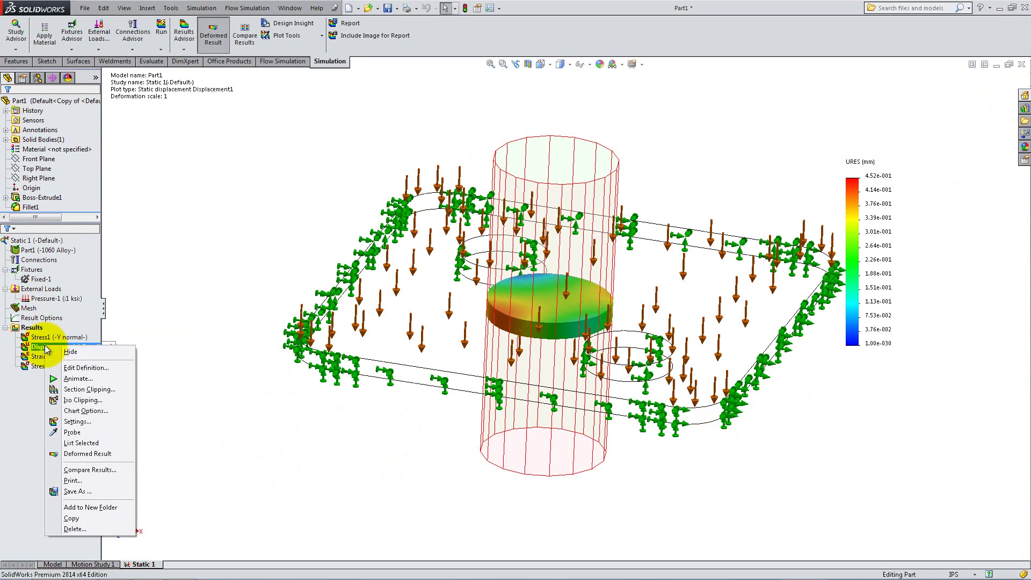
{"action": "left_click", "coordinate": [63, 391]}
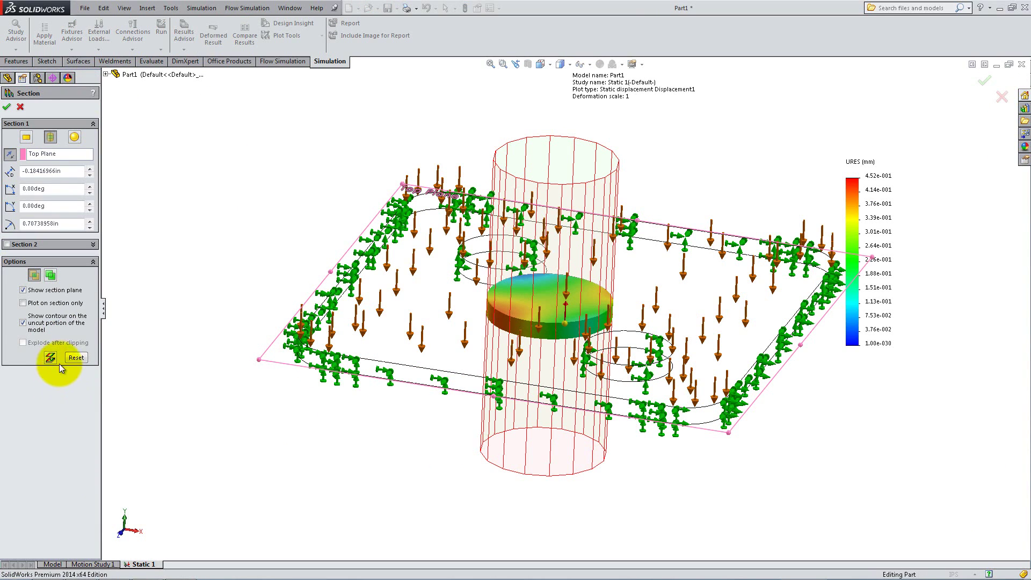
{"action": "left_click", "coordinate": [54, 355]}
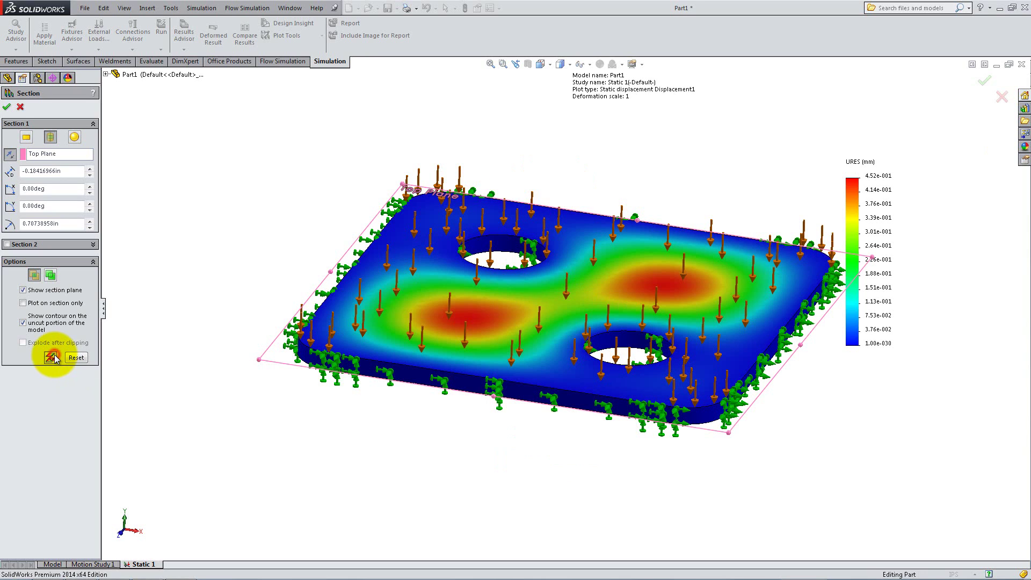
{"action": "left_click", "coordinate": [7, 107]}
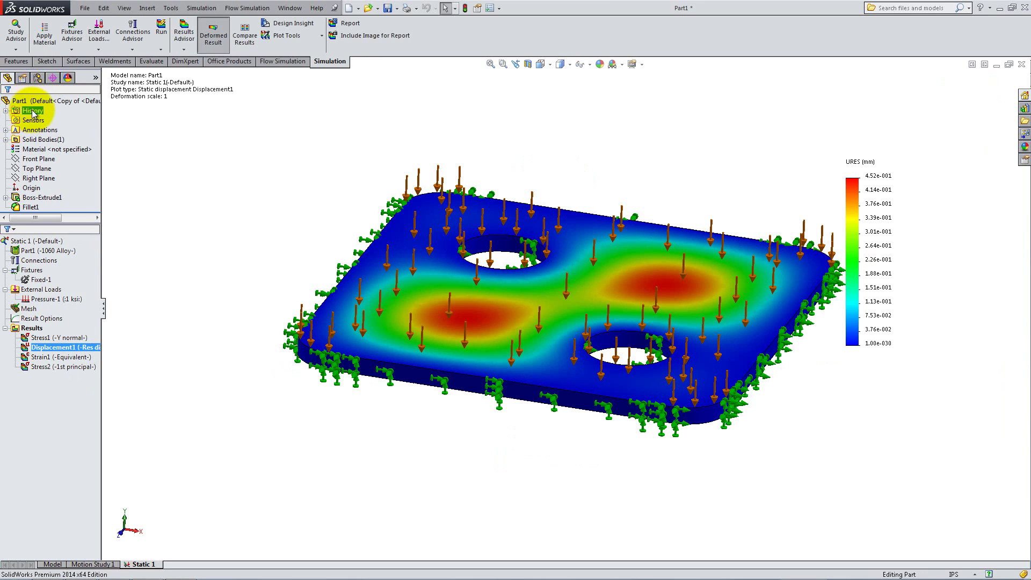
{"action": "key", "text": "space"}
{"action": "left_click", "coordinate": [117, 146]}
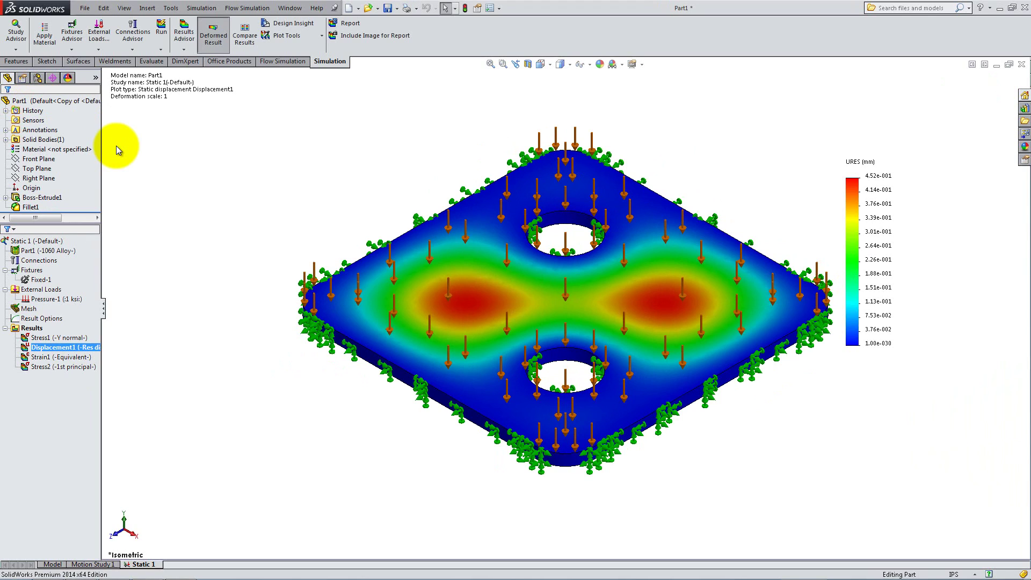
- Create a new study of the Design Study type
{"action": "left_click", "coordinate": [19, 50]}
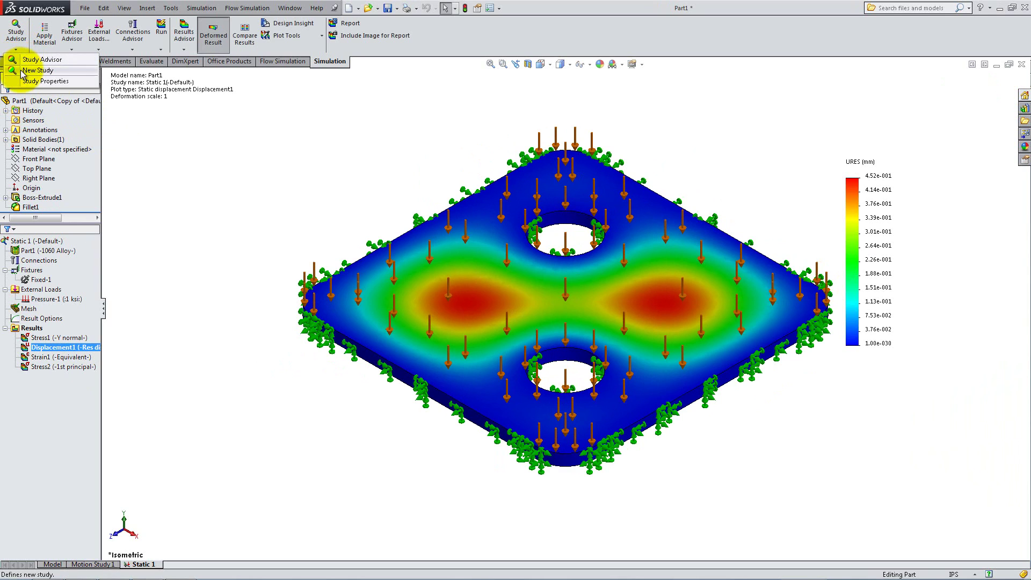
{"action": "left_click", "coordinate": [22, 70]}
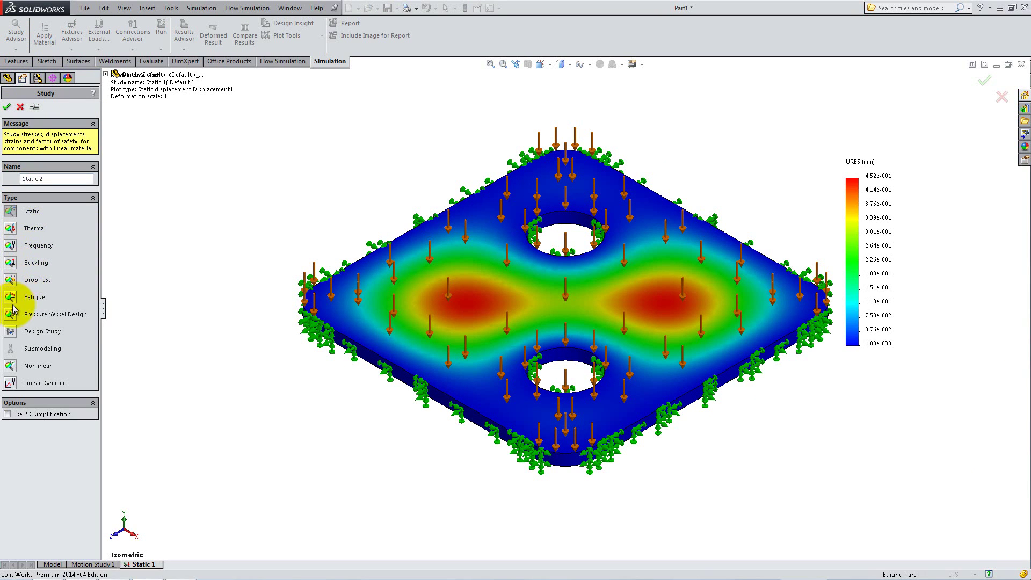
{"action": "left_click", "coordinate": [11, 332]}
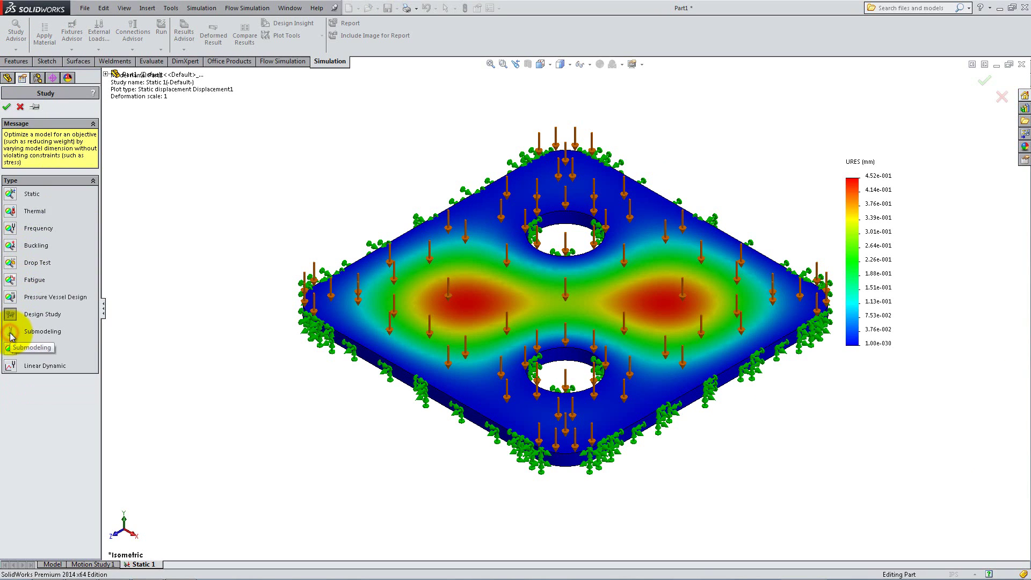
{"action": "left_click", "coordinate": [6, 106]}
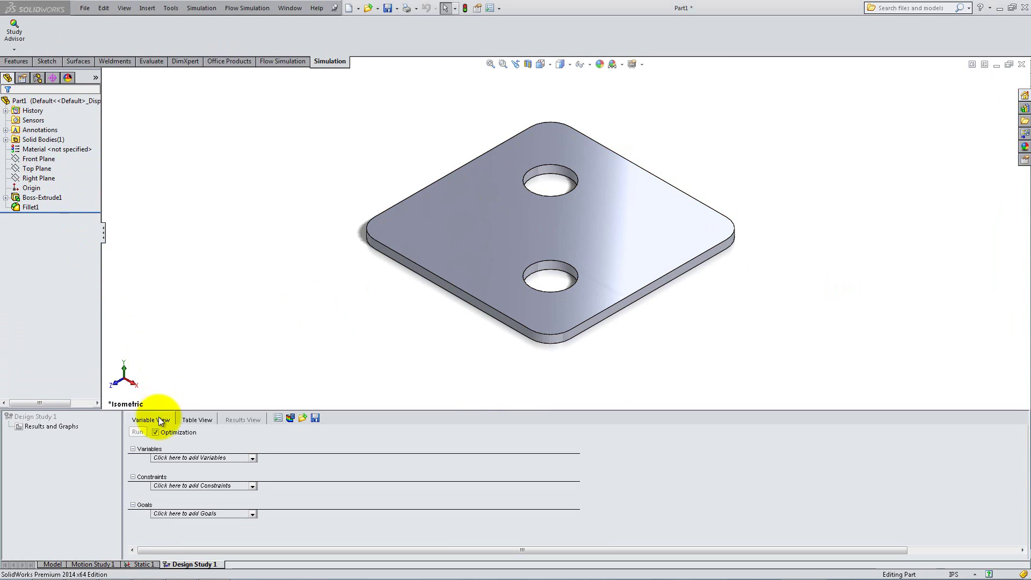
- Add a model dimension parameter named Hole Diameter and link it to the hole's diameter dimension
{"action": "left_click", "coordinate": [172, 458]}
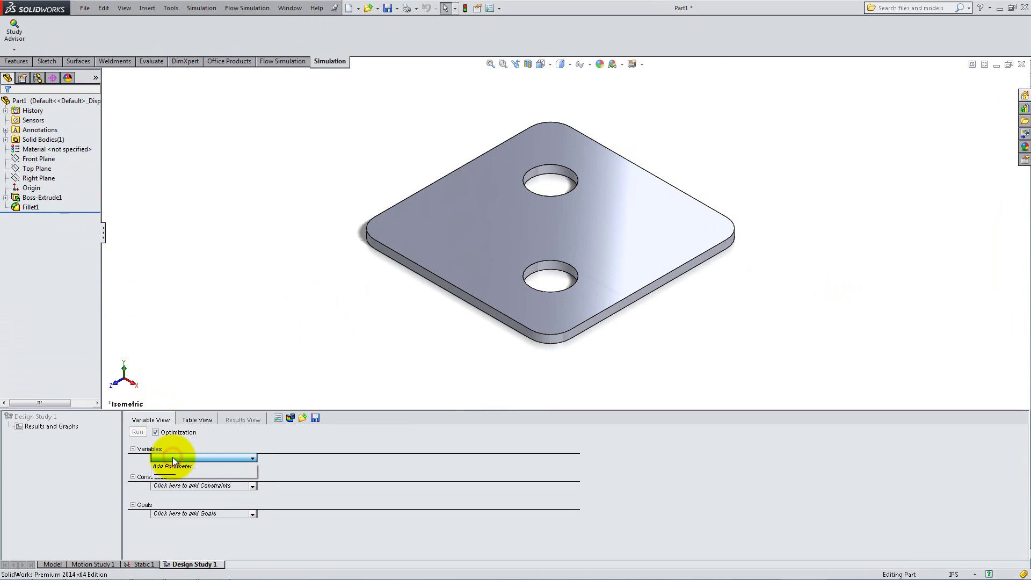
{"action": "left_click", "coordinate": [175, 465]}
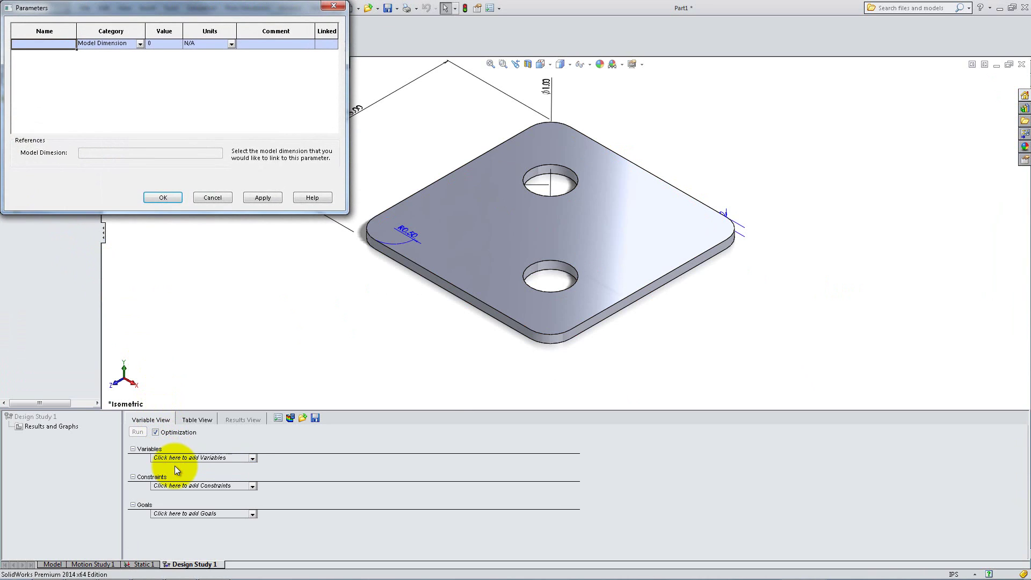
{"action": "type", "text": "Hole Diameter"}
{"action": "left_click", "coordinate": [149, 43]}
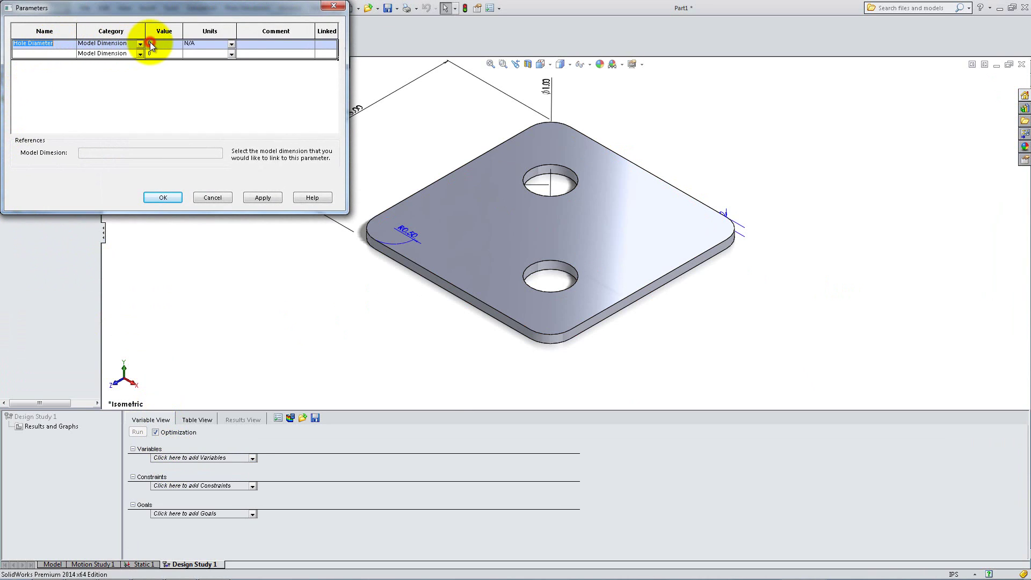
{"action": "left_click", "coordinate": [550, 90]}
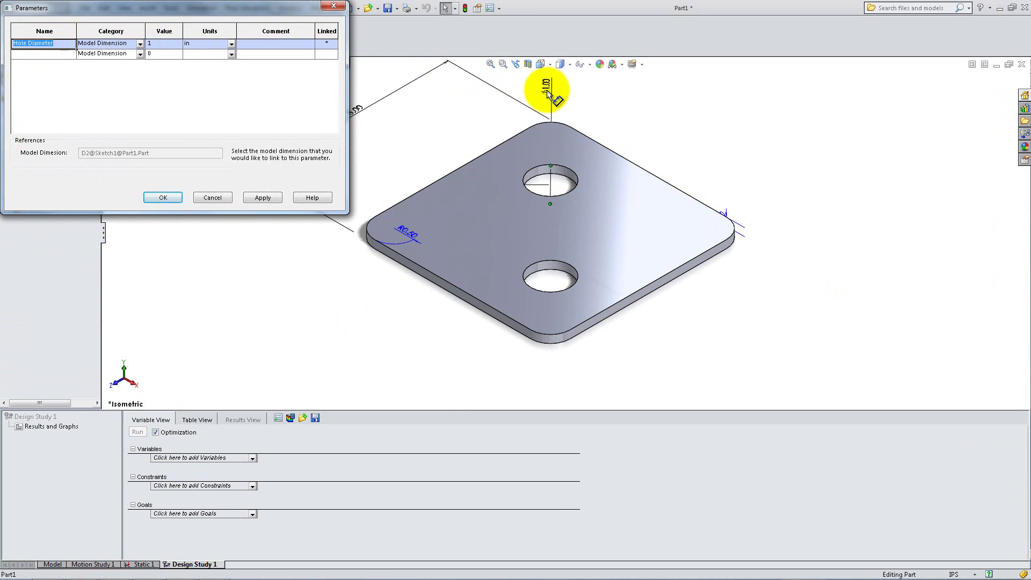
- Add a second parameter named Side Dimension linked to the plate's side length, and accept the parameters
{"action": "left_click", "coordinate": [63, 54]}
{"action": "type", "text": "Side Dimension"}
{"action": "left_click", "coordinate": [149, 53]}
{"action": "left_click", "coordinate": [352, 112]}
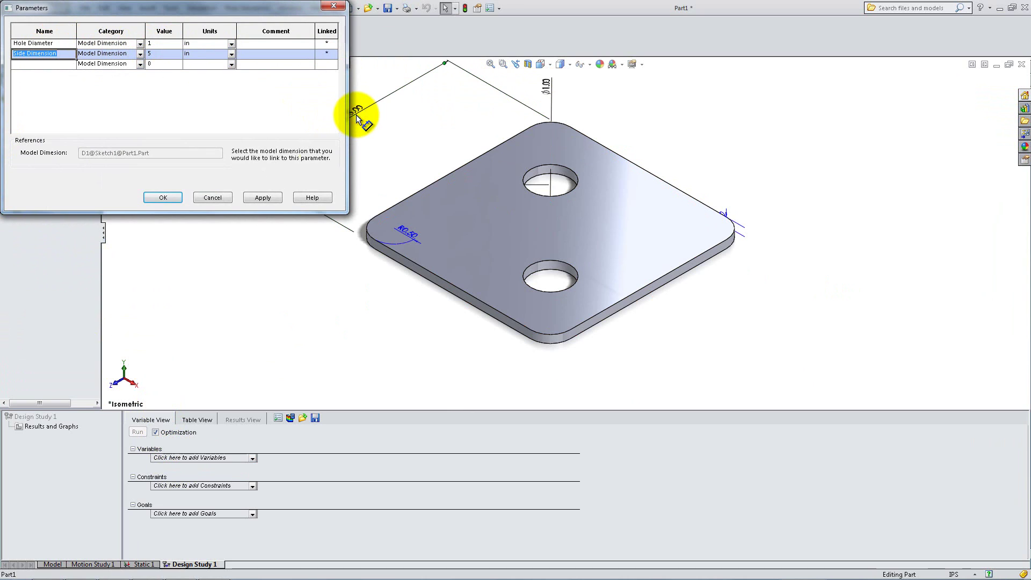
{"action": "left_click", "coordinate": [171, 197]}
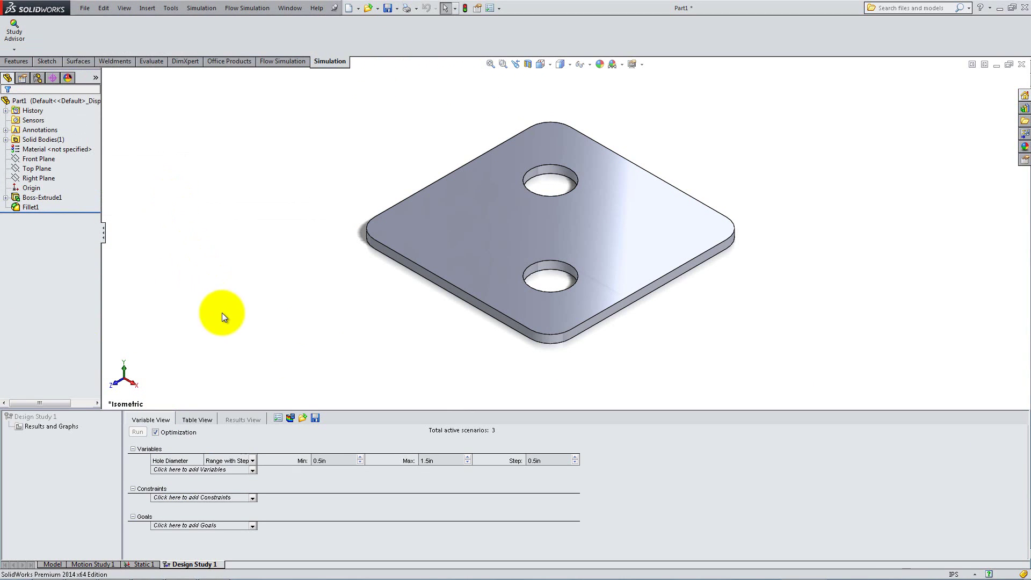
- Set the Hole Diameter variable's range to a minimum of 0.8 in, maximum of 1.4 in and step of 0.2 in
{"action": "double_click", "coordinate": [331, 459]}
{"action": "type", "text": "0.8"}
{"action": "key", "text": "Tab"}
{"action": "type", "text": "1.4"}
{"action": "key", "text": "Tab"}
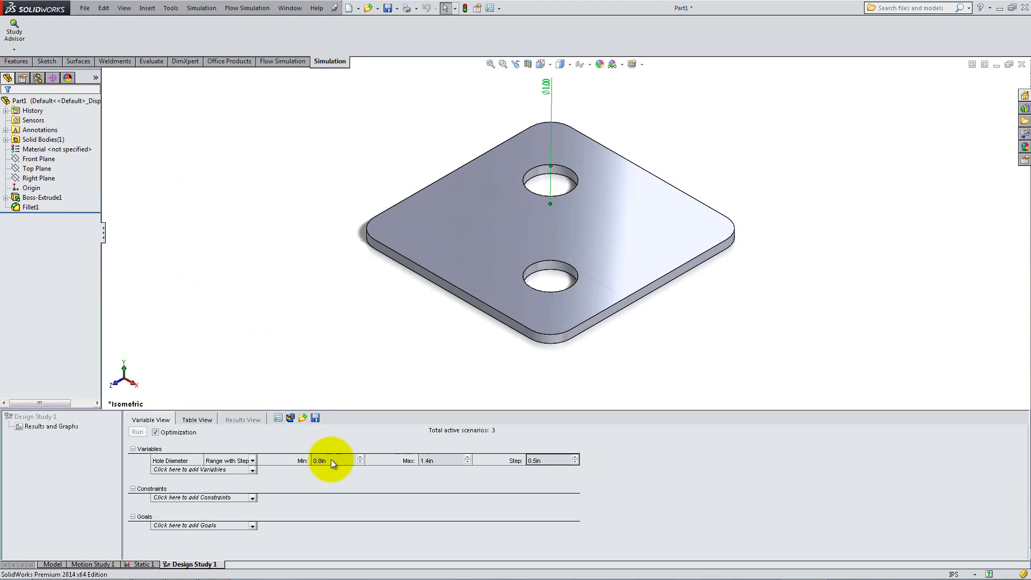
{"action": "type", "text": "0.2"}
- Add Side Dimension as a variable with a range from 4.8 in to 6 in and a step of 0.4 in
{"action": "left_click", "coordinate": [253, 469]}
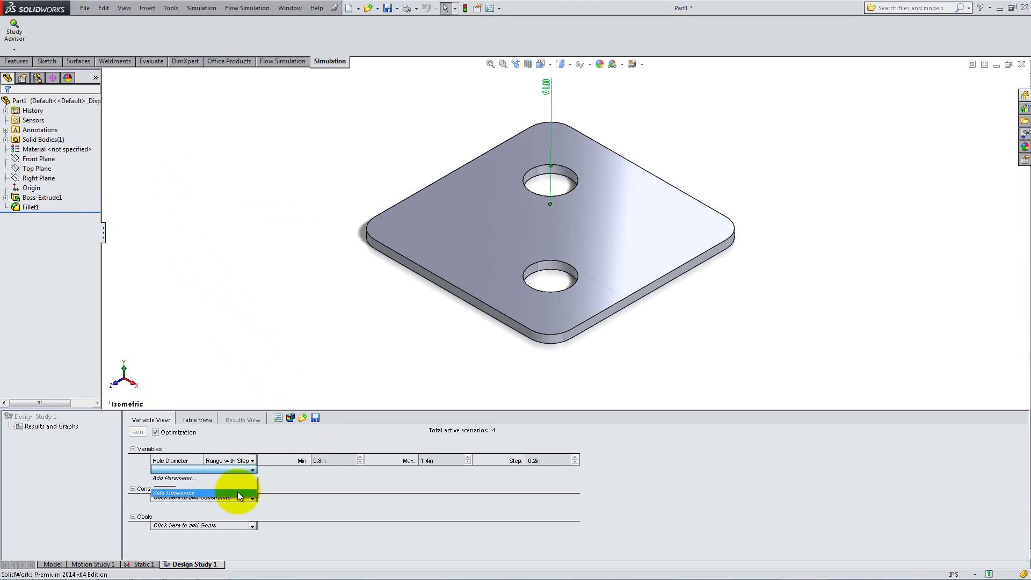
{"action": "left_click", "coordinate": [238, 492]}
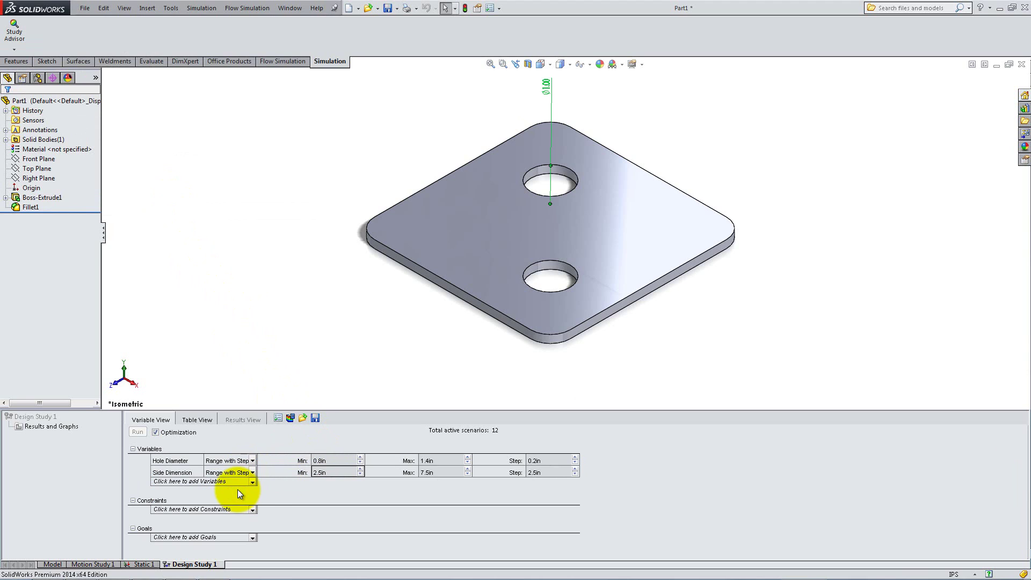
{"action": "left_click", "coordinate": [328, 473]}
{"action": "key", "text": "BackSpace"}
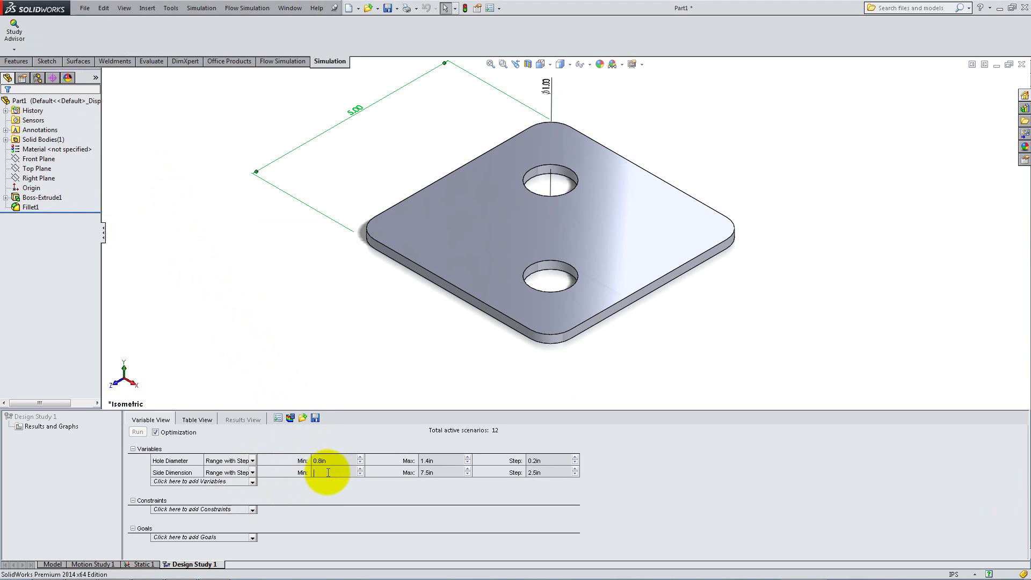
{"action": "type", "text": "4.8"}
{"action": "key", "text": "Tab"}
{"action": "type", "text": "6"}
{"action": "key", "text": "Tab"}
{"action": "type", "text": "0.4"}
- Add constraints for von Mises stress, strain and displacement using simulation data sensors
{"action": "left_click", "coordinate": [252, 510]}
{"action": "left_click", "coordinate": [244, 516]}
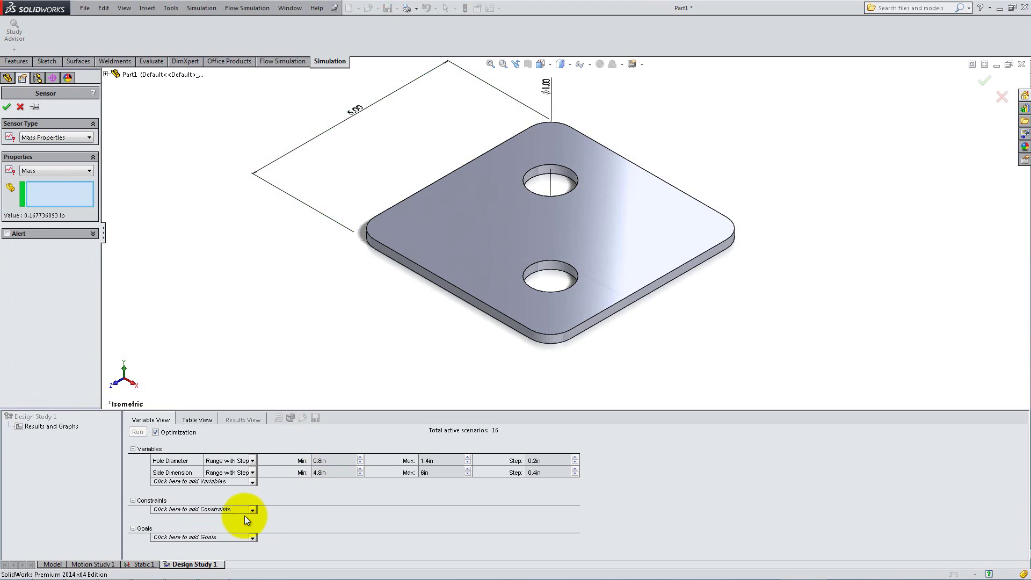
{"action": "left_click", "coordinate": [80, 140]}
{"action": "left_click", "coordinate": [80, 149]}
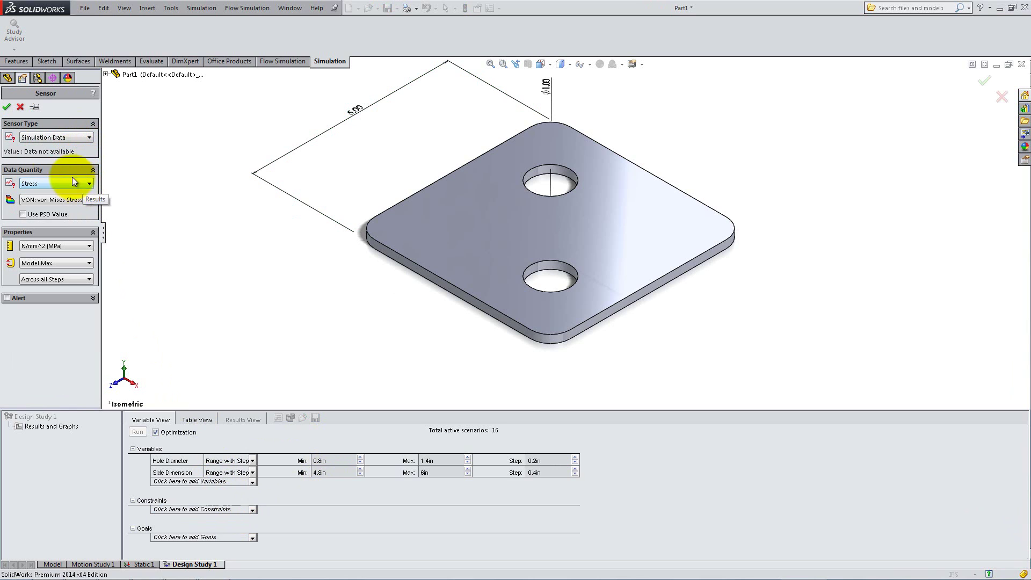
{"action": "left_click", "coordinate": [6, 106]}
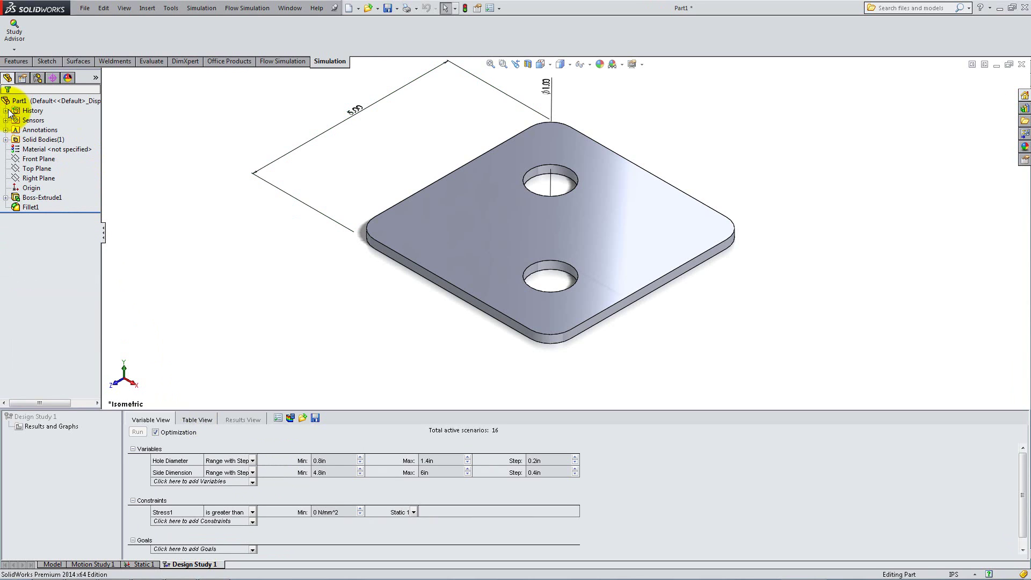
{"action": "left_click", "coordinate": [242, 521]}
{"action": "left_click", "coordinate": [241, 533]}
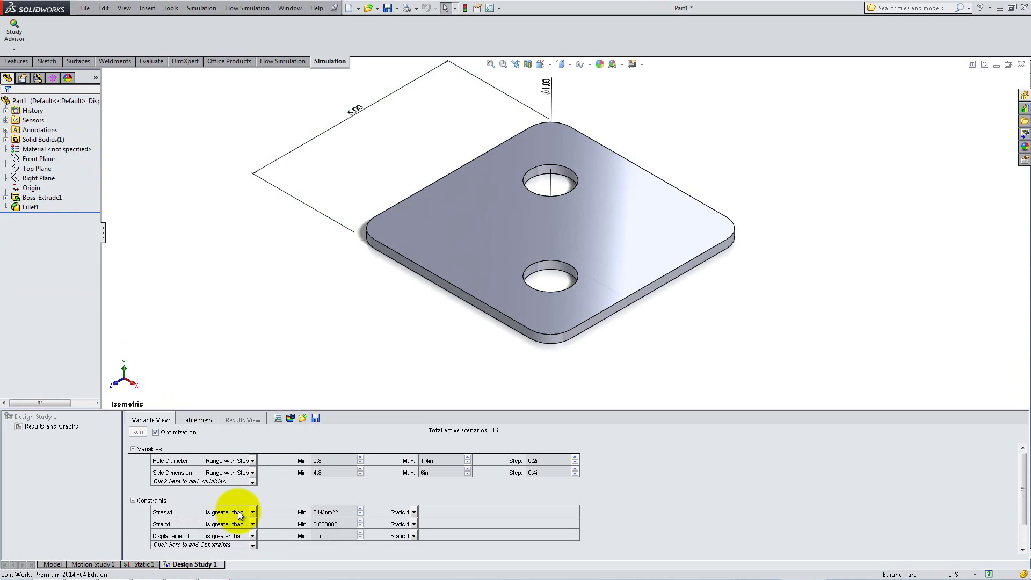
- Set the stress and strain constraints to Monitor Only
{"action": "left_click", "coordinate": [239, 514]}
{"action": "left_click", "coordinate": [237, 521]}
{"action": "left_click", "coordinate": [237, 524]}
{"action": "left_click", "coordinate": [237, 533]}
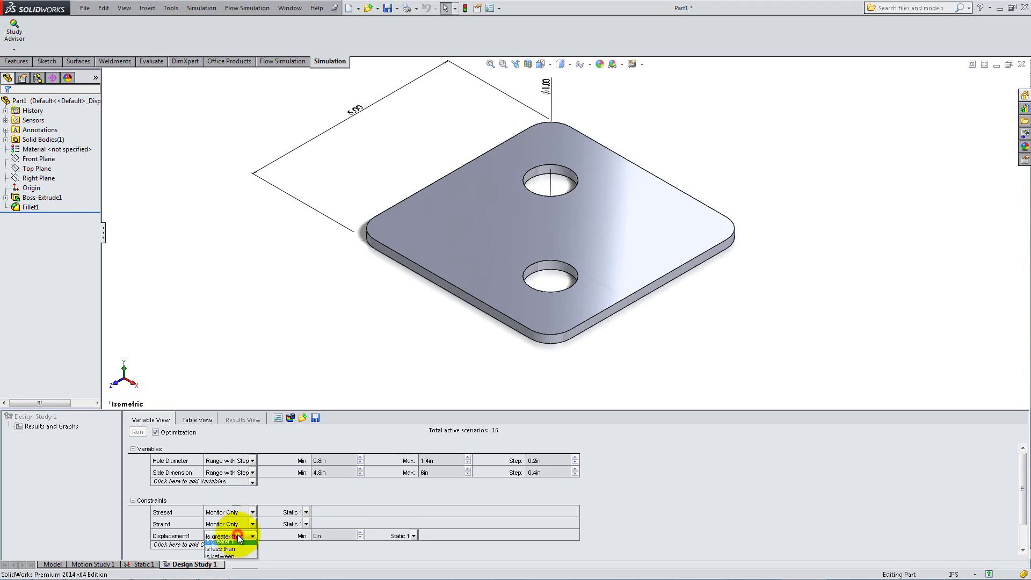
- Limit the displacement constraint to less than a maximum of 0.0015 in
{"action": "left_click", "coordinate": [237, 534]}
{"action": "left_click", "coordinate": [230, 559]}
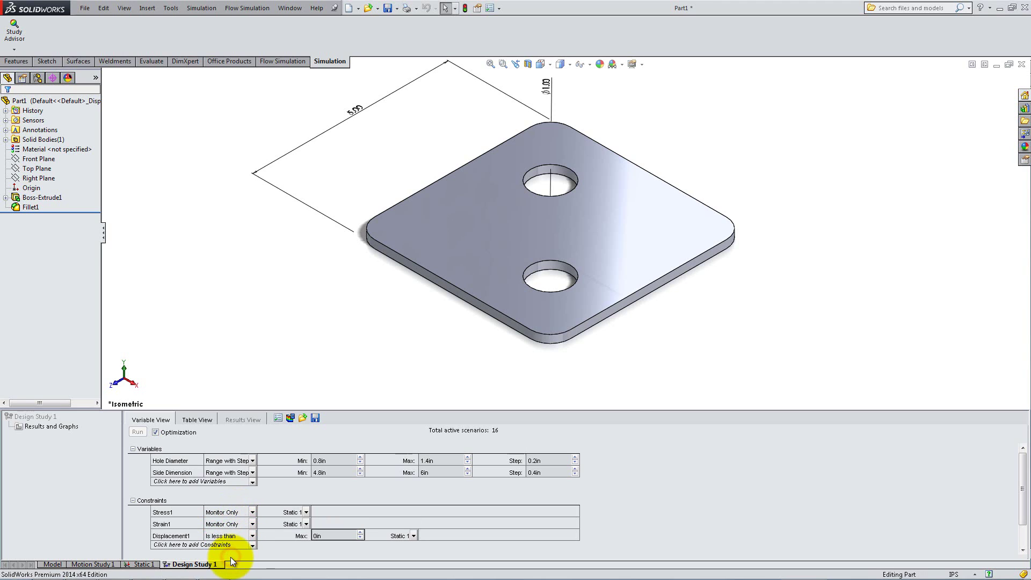
{"action": "left_click", "coordinate": [334, 536]}
{"action": "type", "text": "0.0015in"}
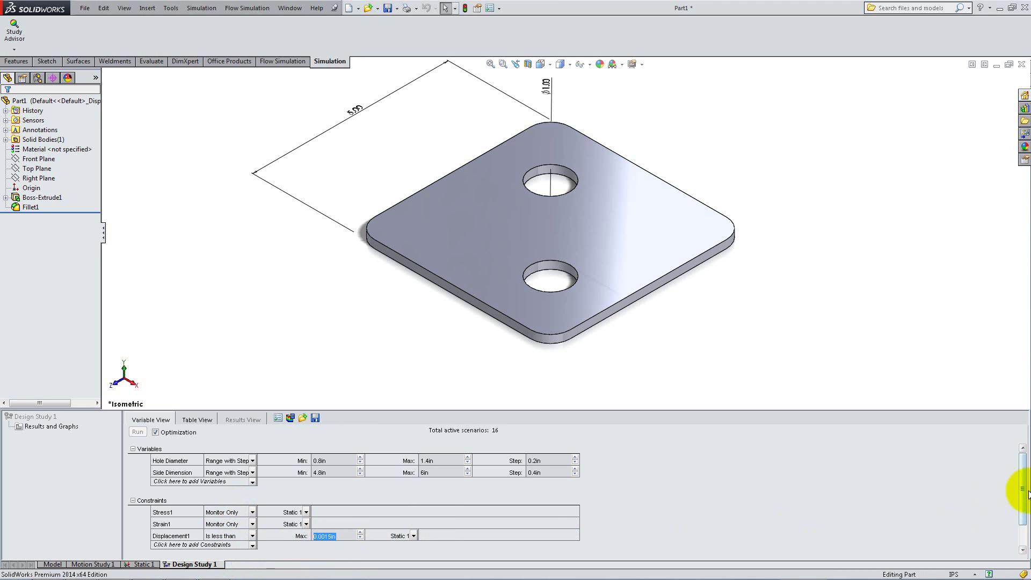
- Add a goal that minimizes the part's mass using a mass properties sensor, and run the design study
{"action": "left_click_drag", "start_coordinate": [1021, 490], "coordinate": [1021, 509]}
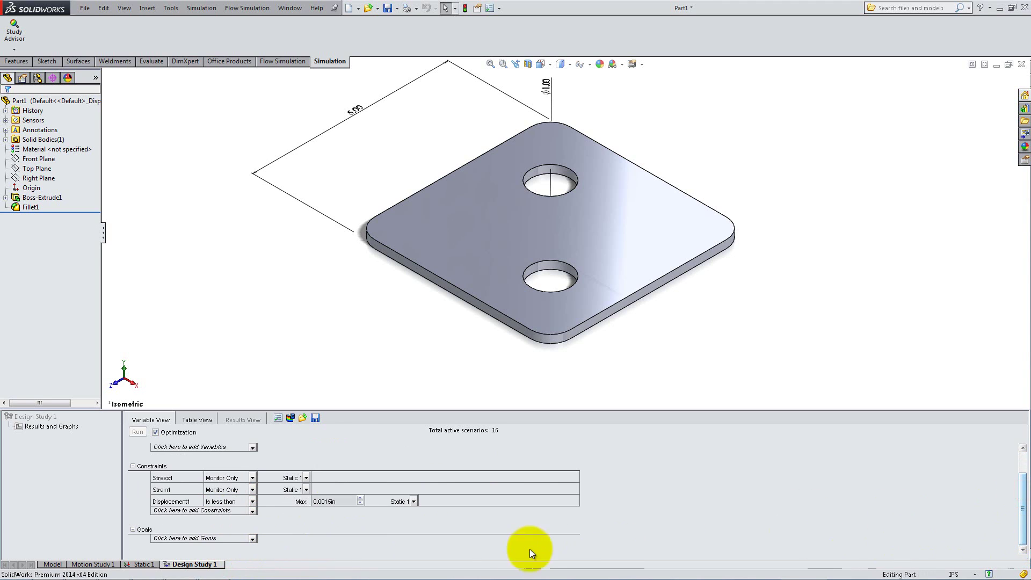
{"action": "left_click", "coordinate": [253, 540]}
{"action": "left_click", "coordinate": [246, 547]}
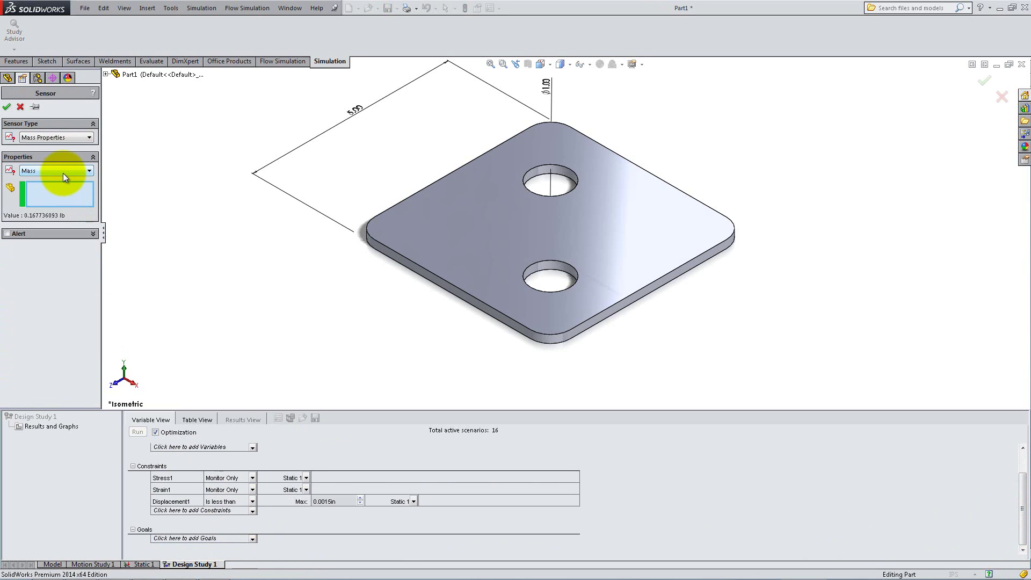
{"action": "left_click", "coordinate": [6, 106]}
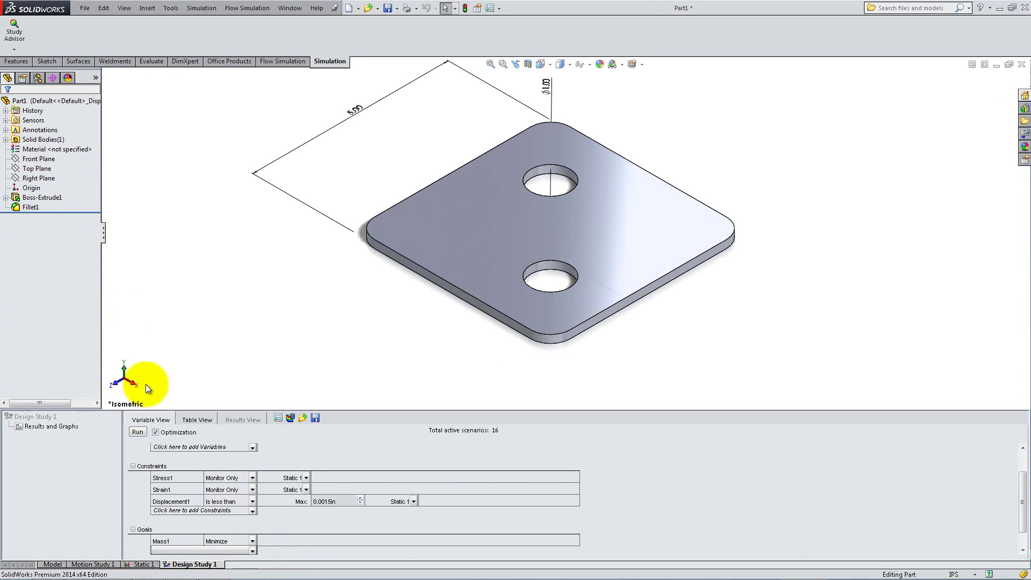
{"action": "left_click", "coordinate": [137, 432]}
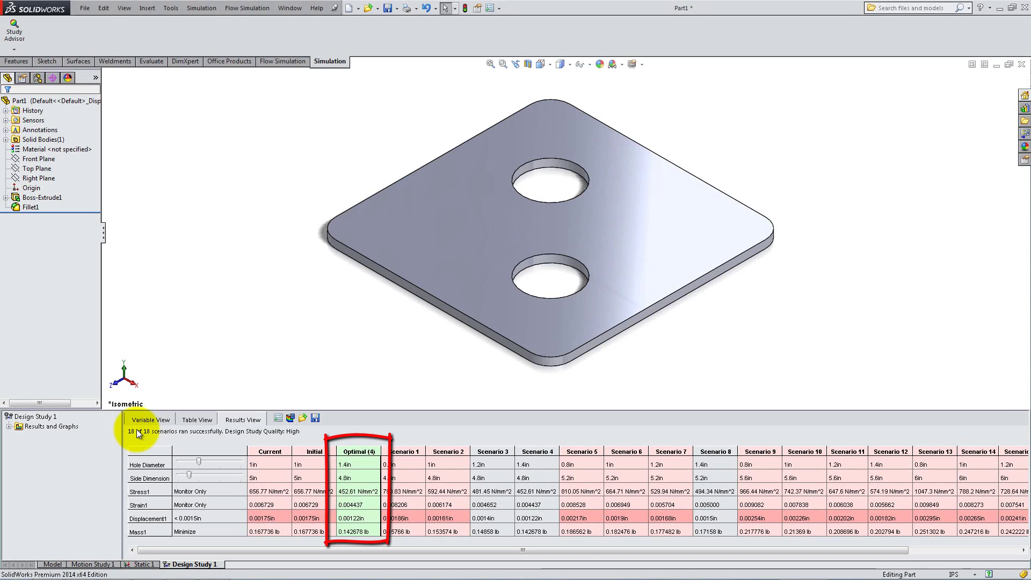
- Display the Scenario 1 and Scenario 2 results on the model to compare the plate geometries
{"action": "left_click", "coordinate": [394, 451]}
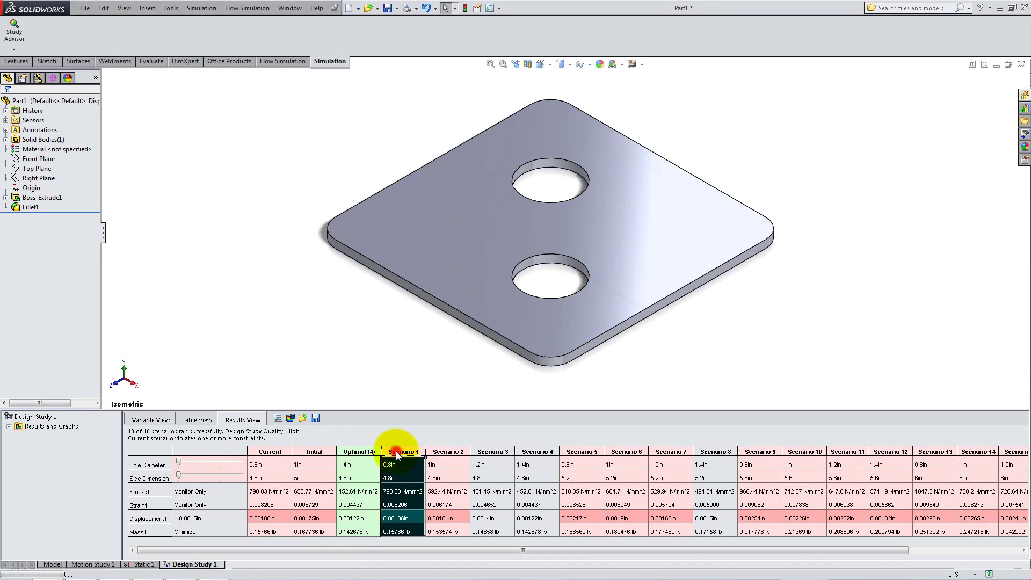
{"action": "left_click", "coordinate": [450, 452]}
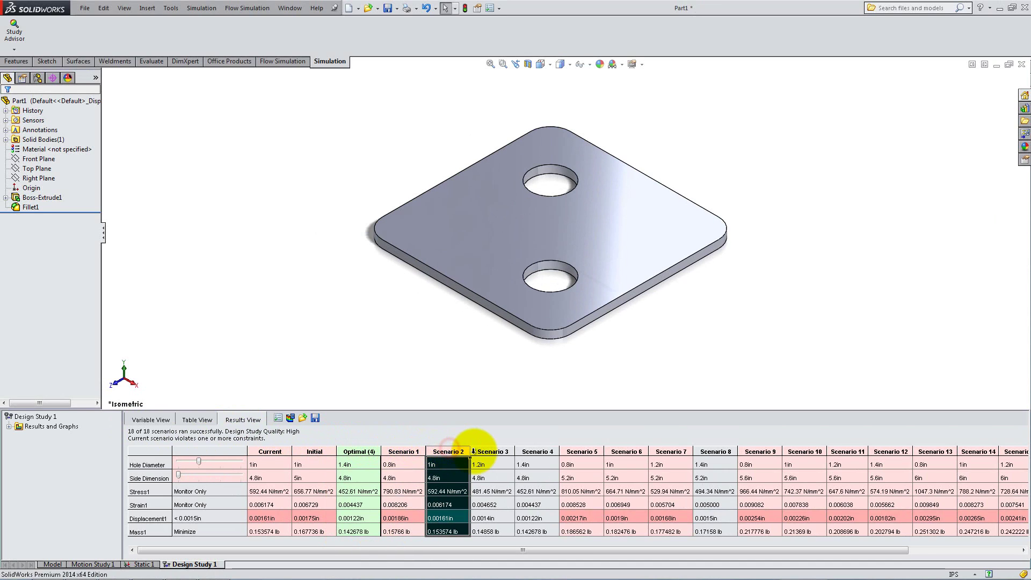